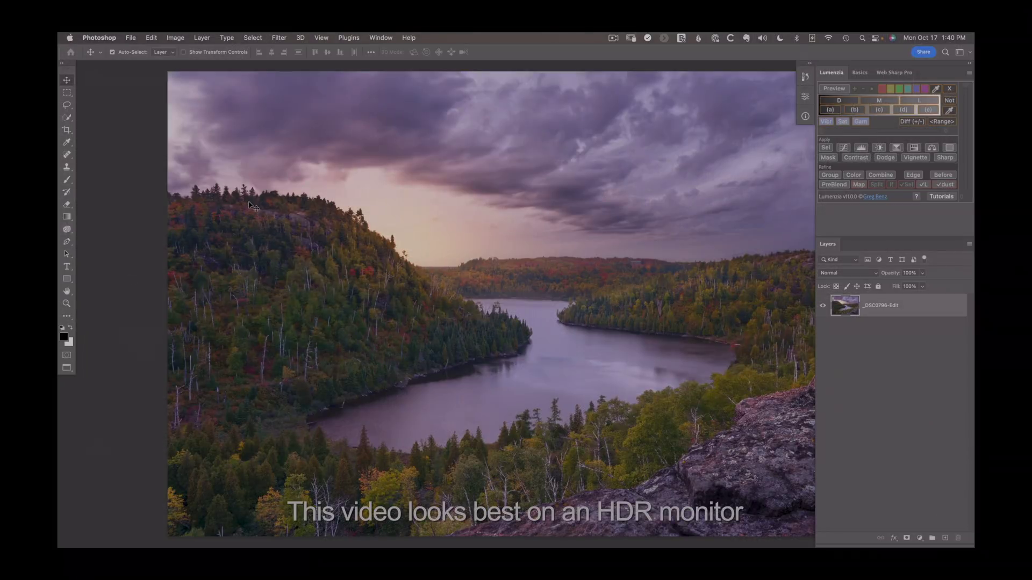
# Enable HDR Output in the Camera Raw preferences under File Handling
pyautogui.click(108, 39)
pyautogui.moveTo(108, 65)
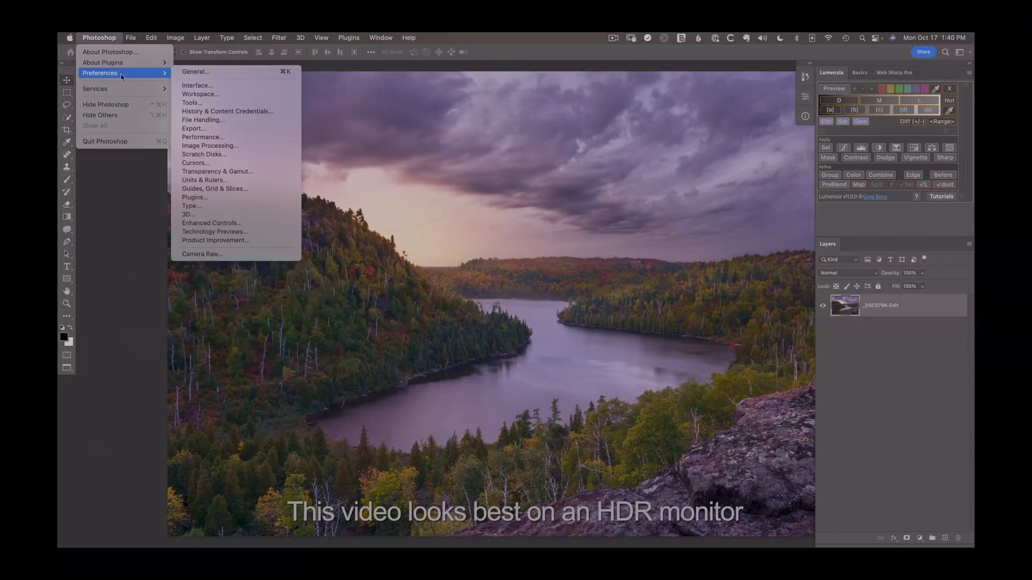
pyautogui.click(234, 117)
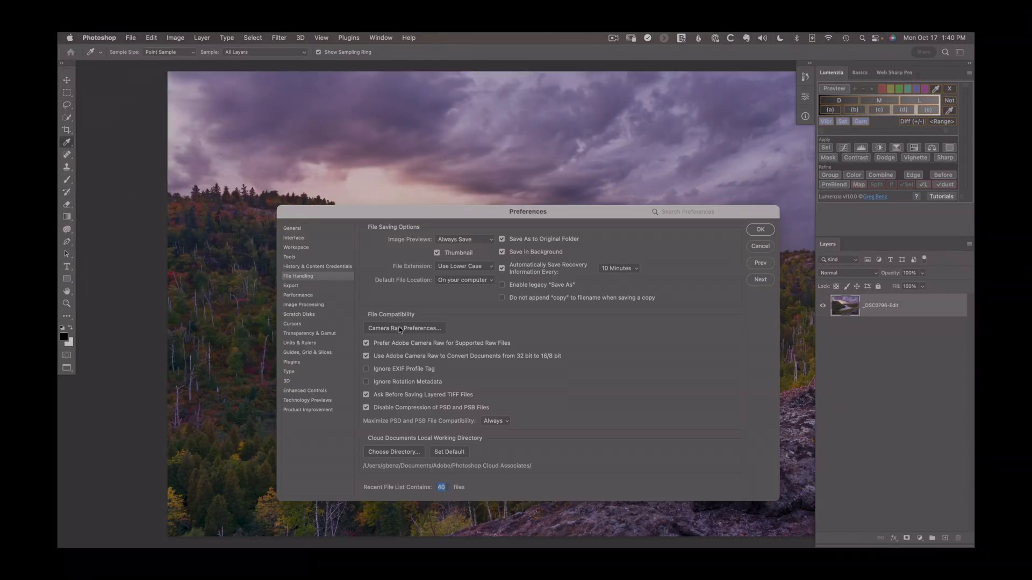
pyautogui.click(399, 328)
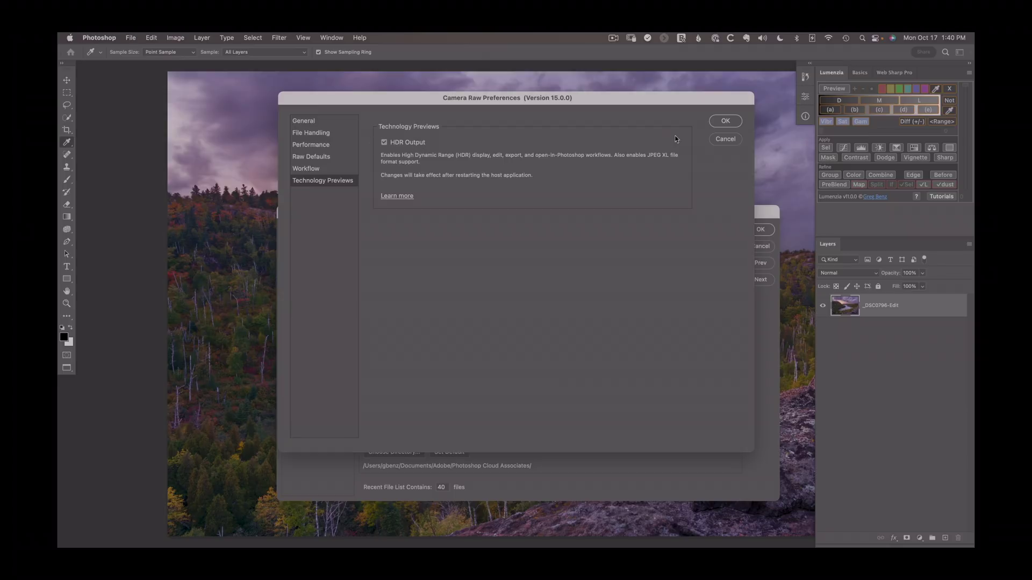
pyautogui.click(717, 121)
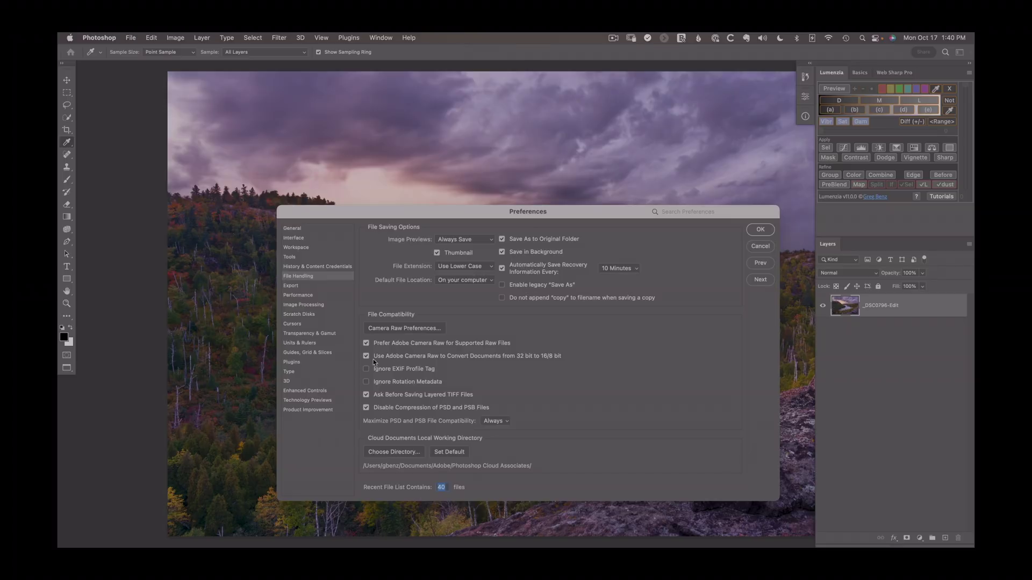
# Accept the Technology Previews preferences with Precise color management for HDR display enabled
pyautogui.click(310, 401)
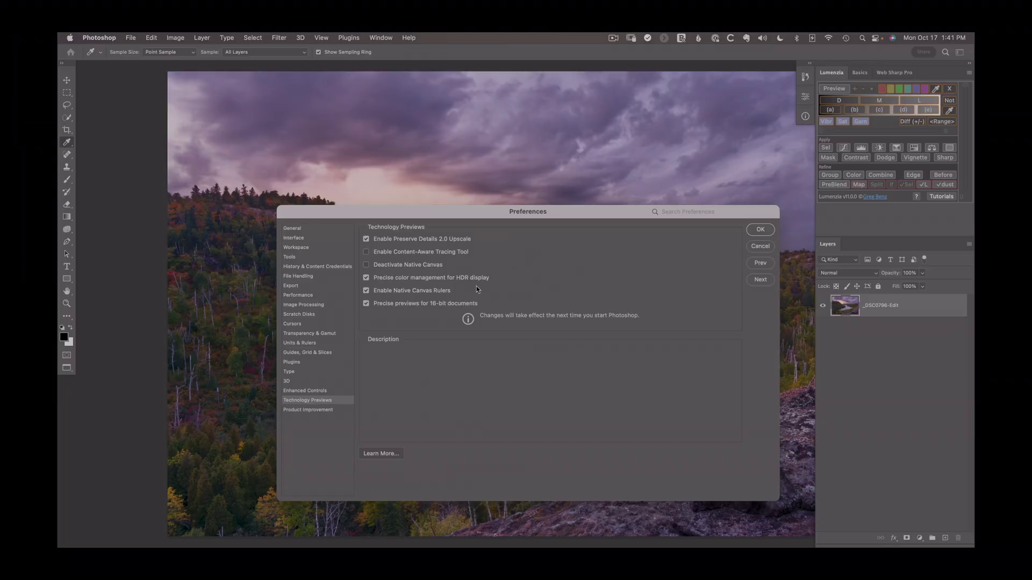
pyautogui.moveTo(448, 278)
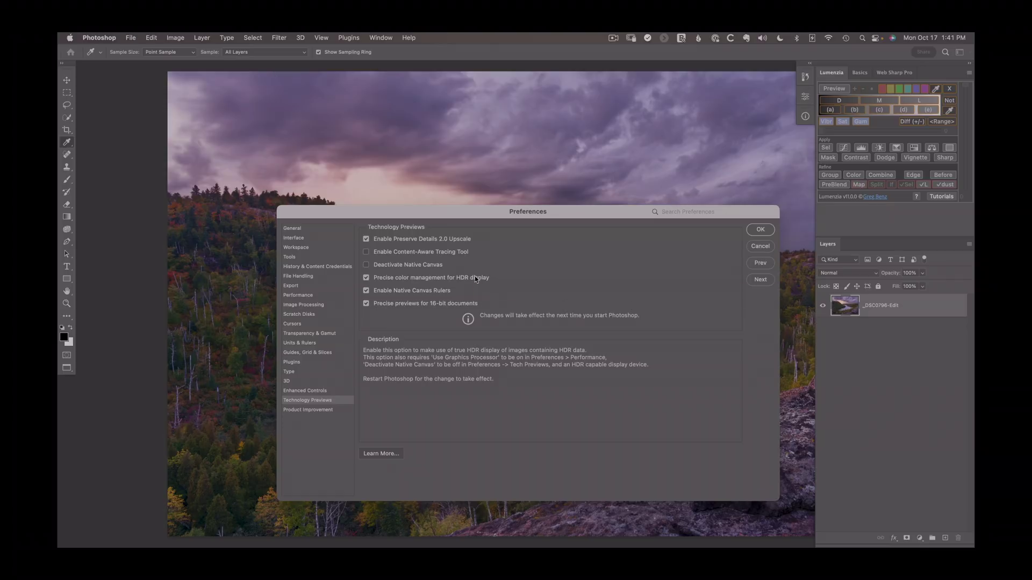
pyautogui.click(759, 230)
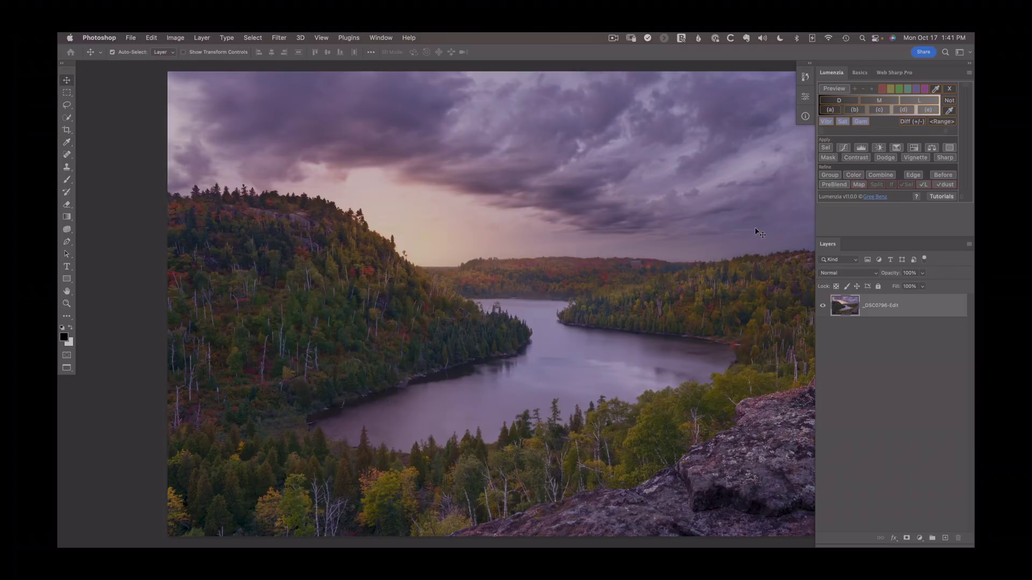
# From the Finder demo folder, open the eight selected DNG files in Camera Raw
pyautogui.press('super+Tab')
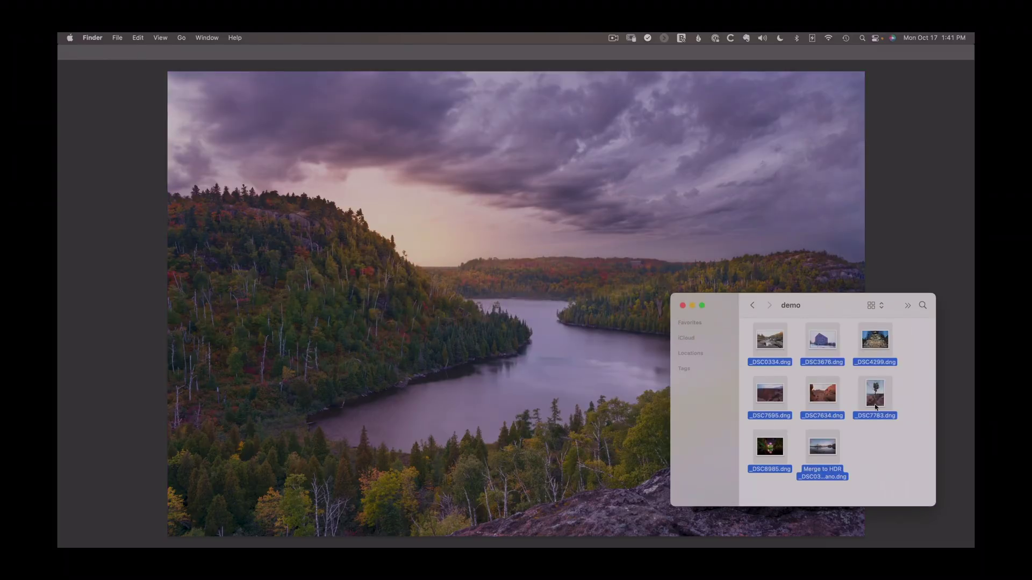
pyautogui.rightClick(768, 342)
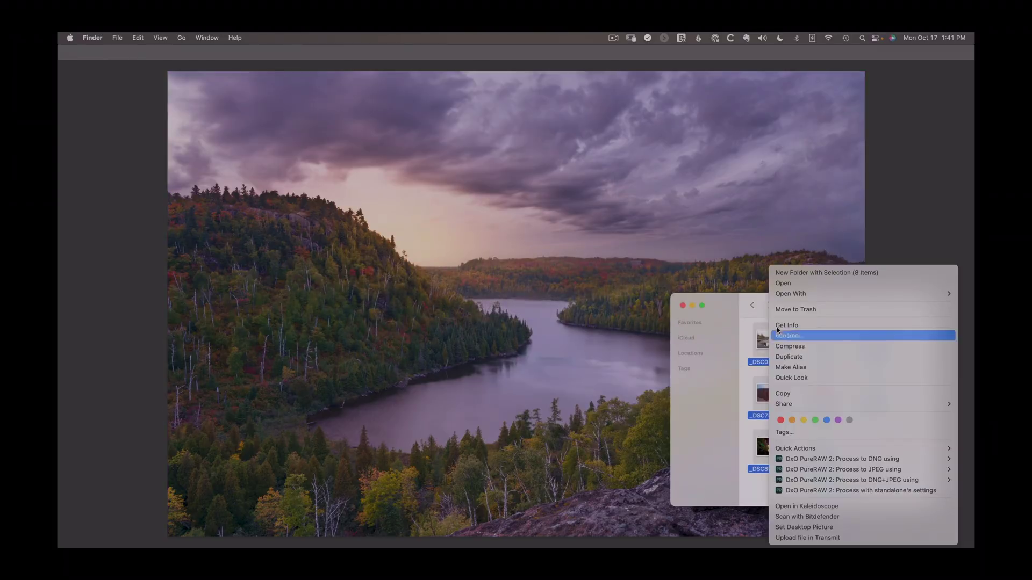
pyautogui.click(784, 283)
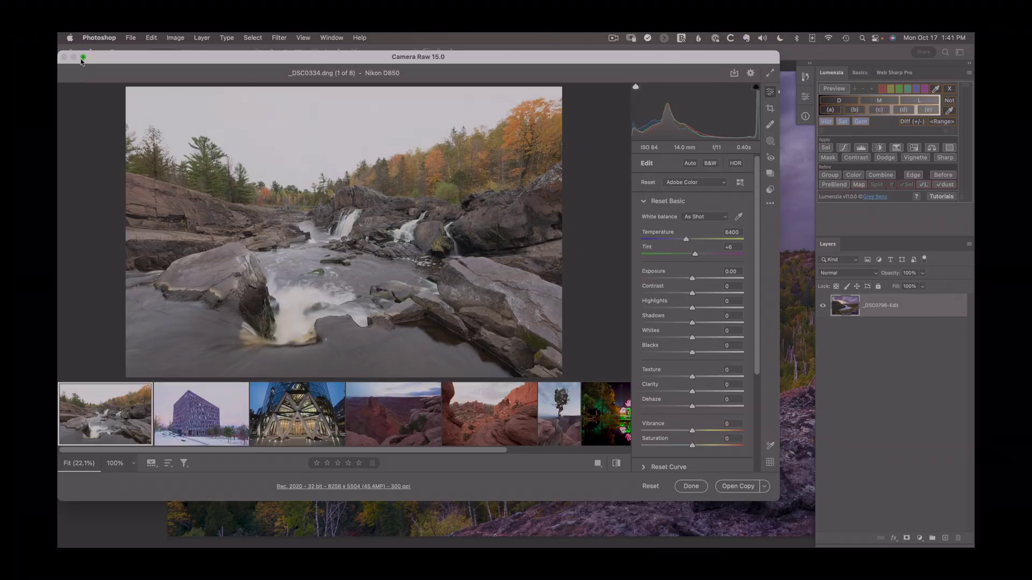
# Maximize Camera Raw and switch _DSC0334.dng to HDR editing, comparing it against SDR
pyautogui.keyDown('alt'); pyautogui.click(84, 57); pyautogui.keyUp('alt')
pyautogui.press('shift')
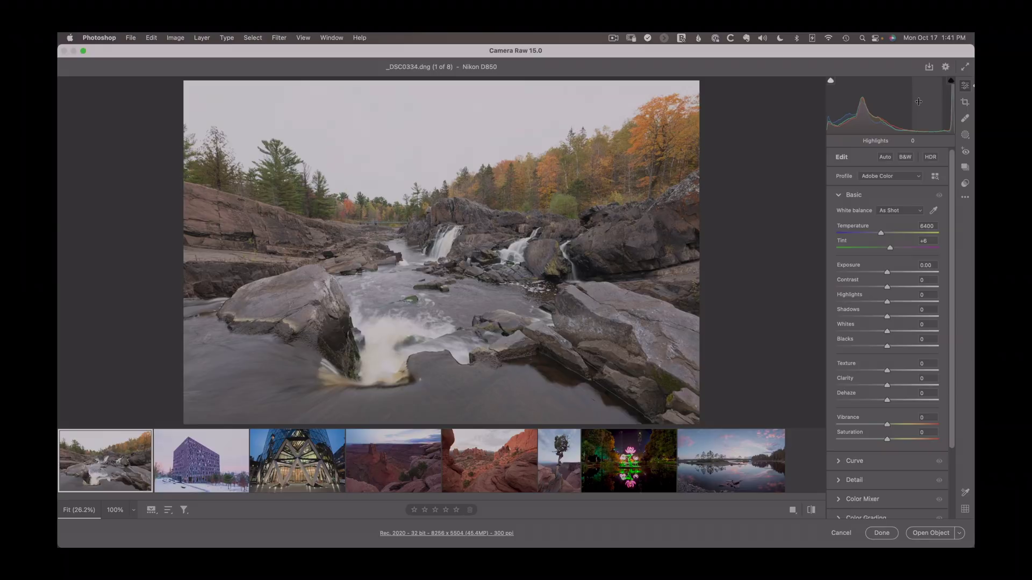
pyautogui.click(931, 158)
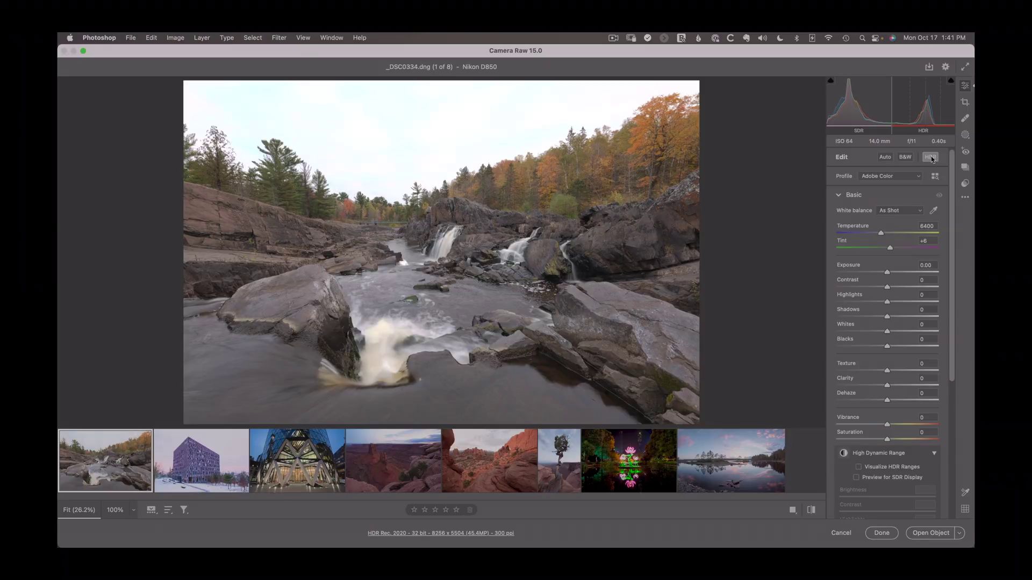
pyautogui.click(931, 160)
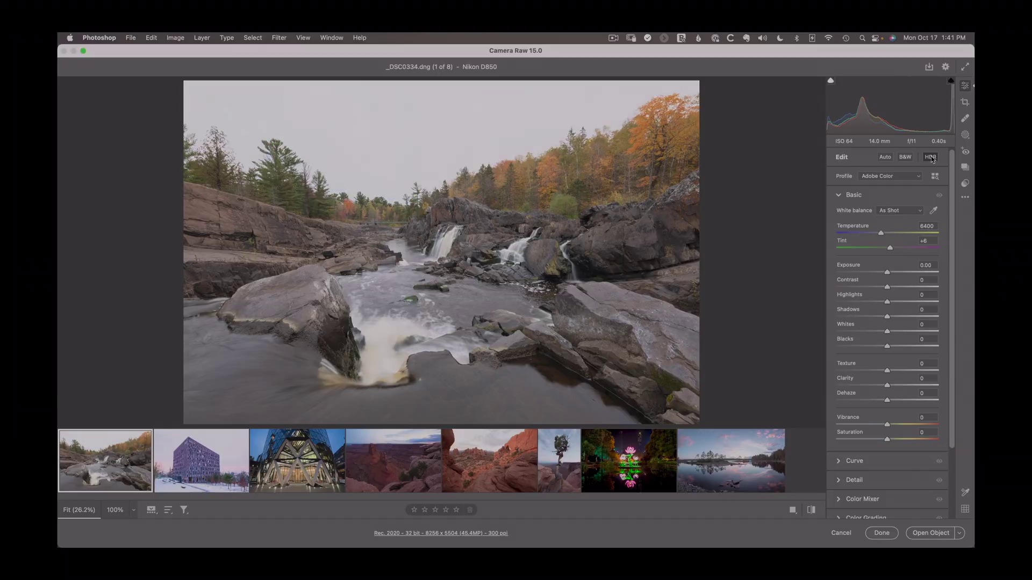
pyautogui.click(931, 160)
pyautogui.click(932, 159)
pyautogui.click(932, 160)
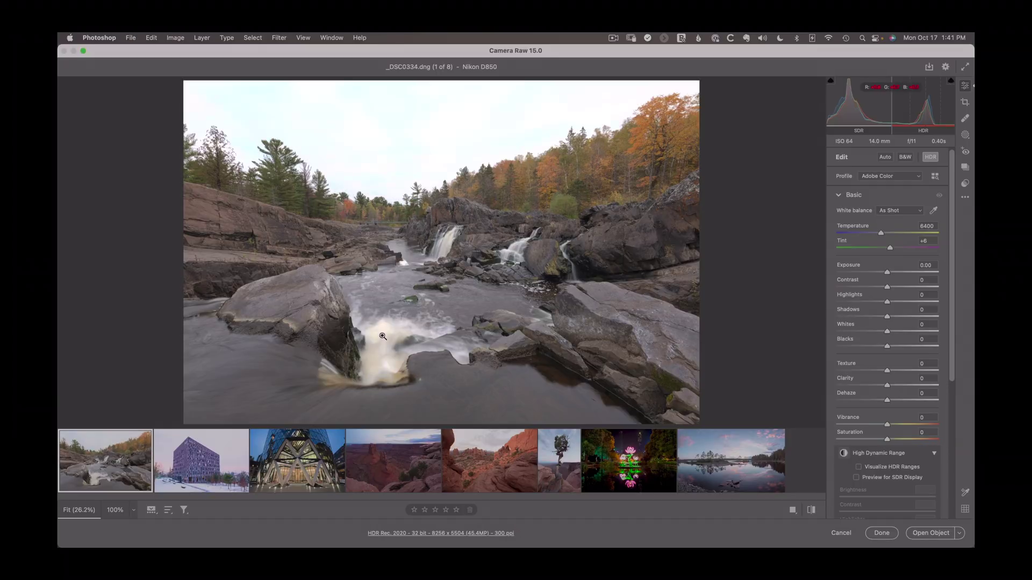
# At 100% zoom, compare SDR at exposure -1.65, then reset exposure to 0.00 in HDR
pyautogui.click(379, 337)
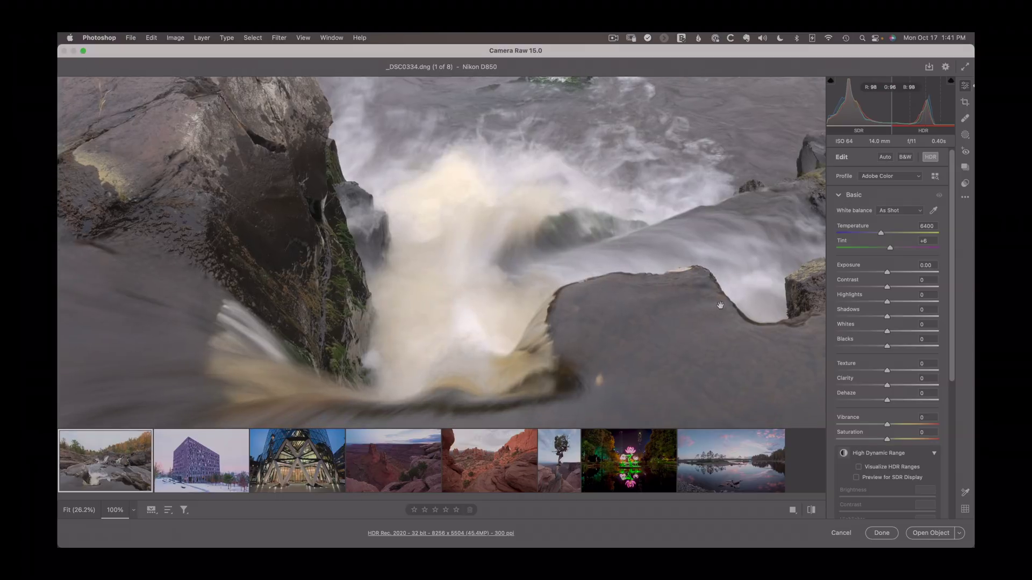
pyautogui.click(931, 159)
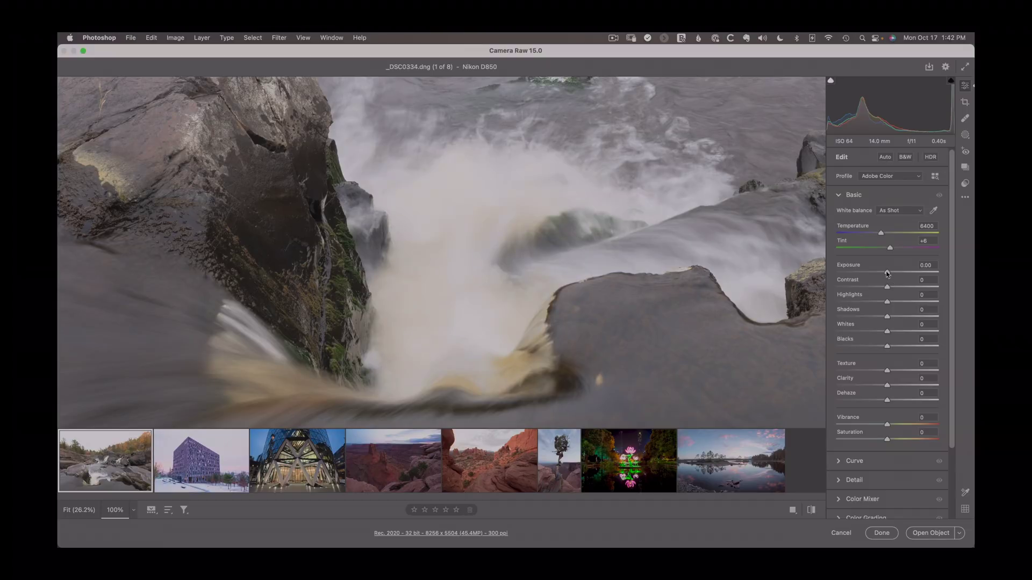
pyautogui.moveTo(887, 273); pyautogui.dragTo(870, 273)
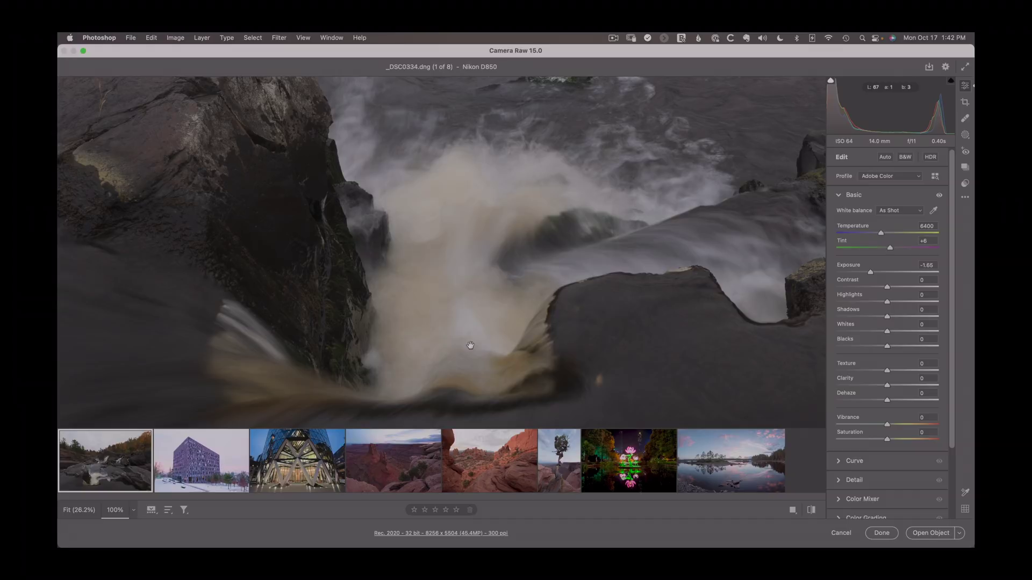
pyautogui.doubleClick(871, 272)
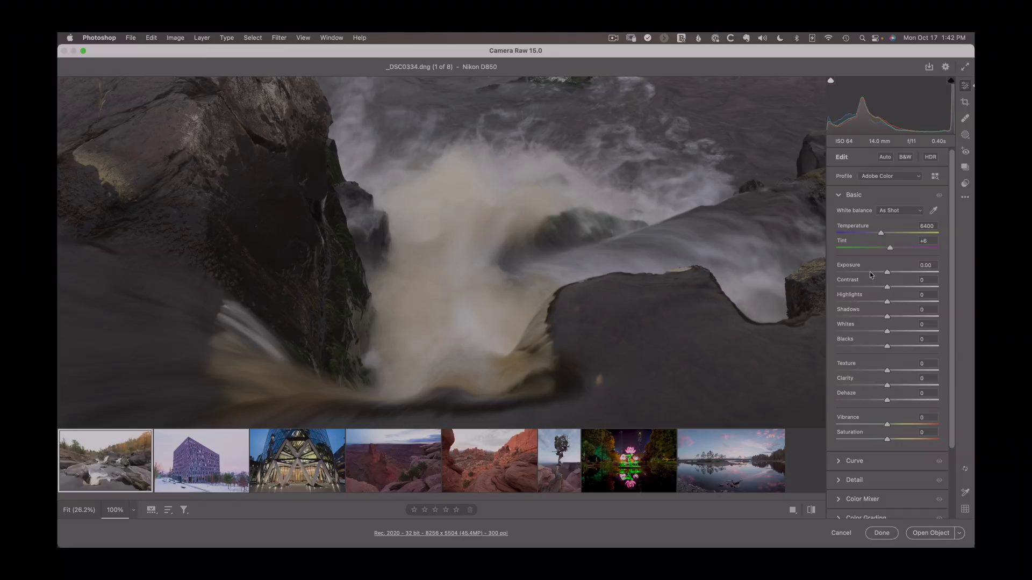
pyautogui.click(930, 158)
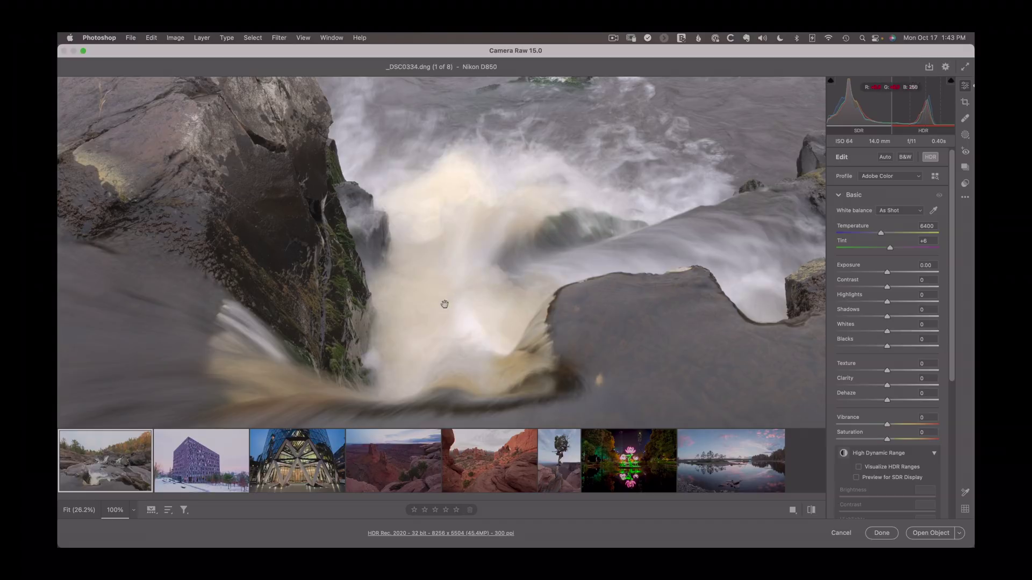
# Compare SDR at exposure -2.05, reset exposure to 0.00 in HDR, and fit the waterfall in view
pyautogui.click(930, 157)
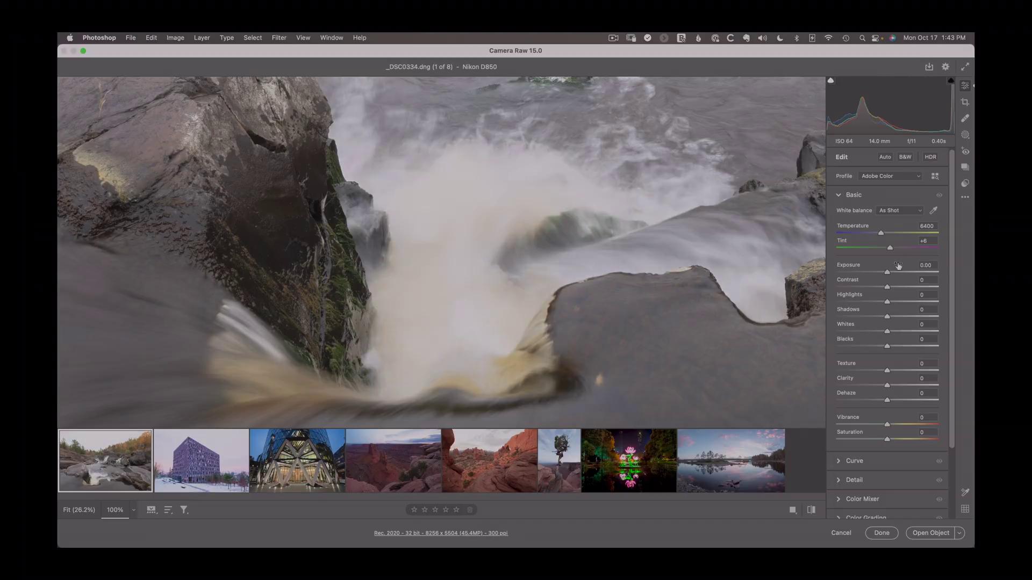
pyautogui.moveTo(887, 273); pyautogui.dragTo(867, 272)
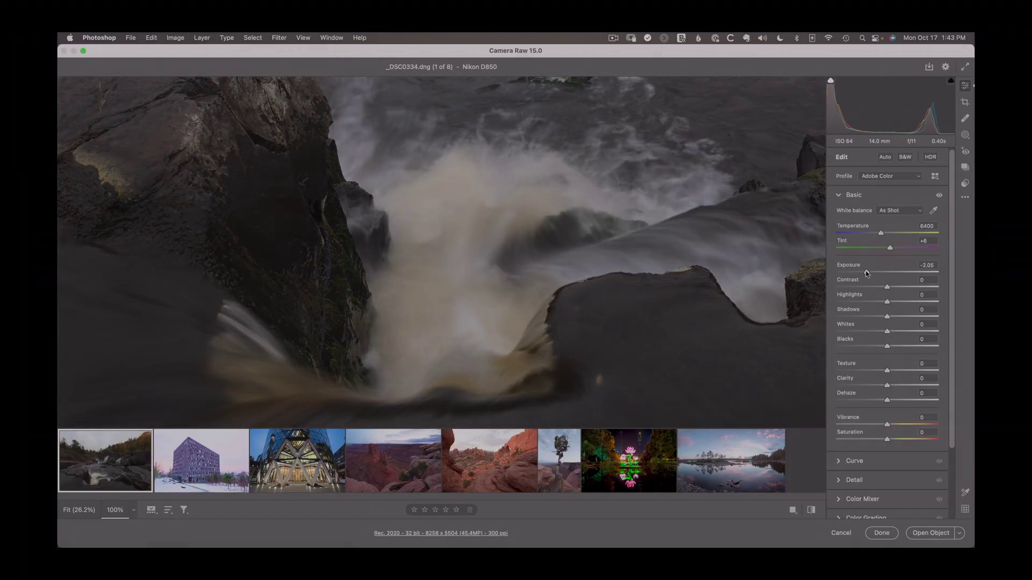
pyautogui.doubleClick(866, 272)
pyautogui.click(930, 158)
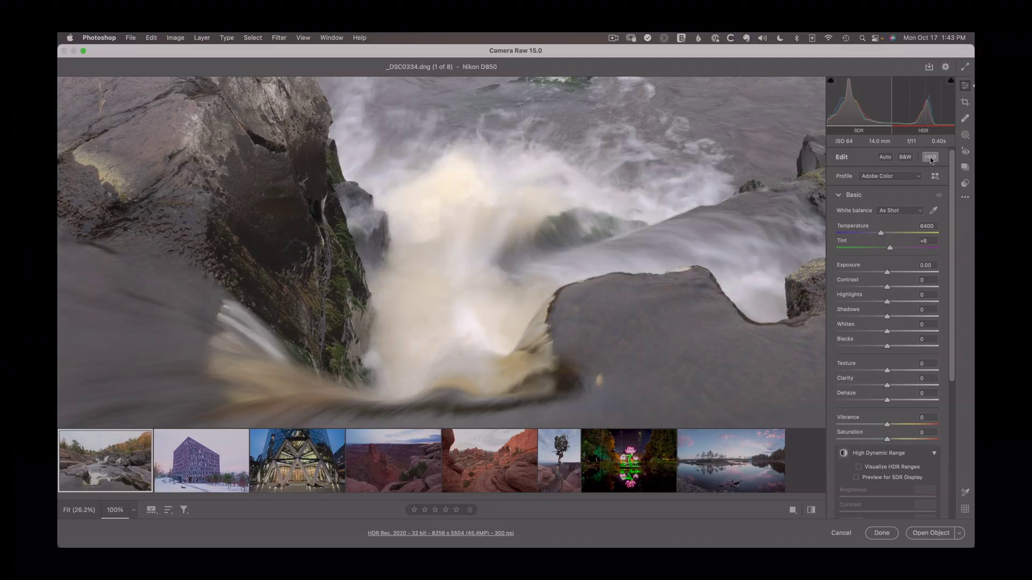
pyautogui.click(559, 230)
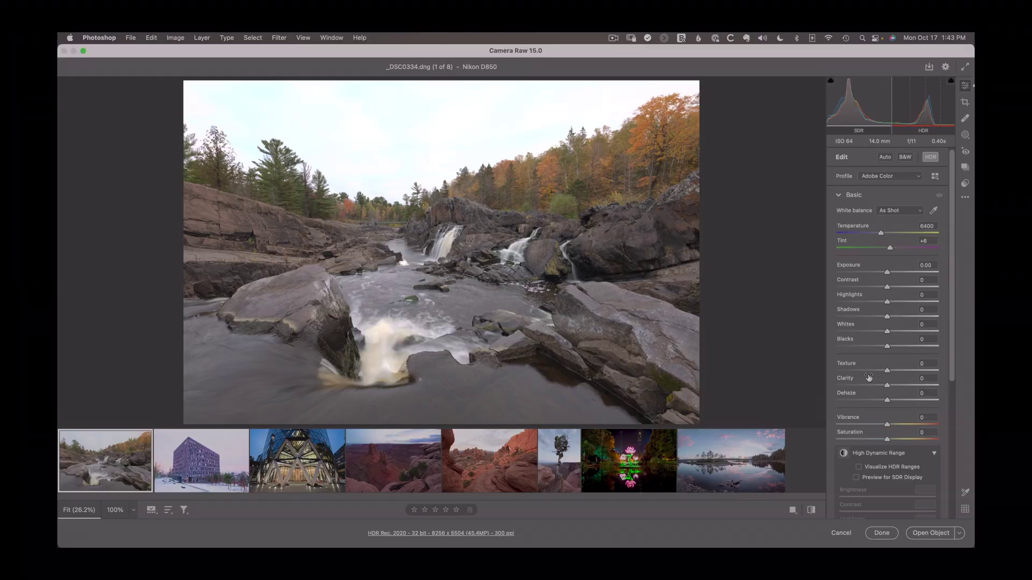
pyautogui.moveTo(868, 378)
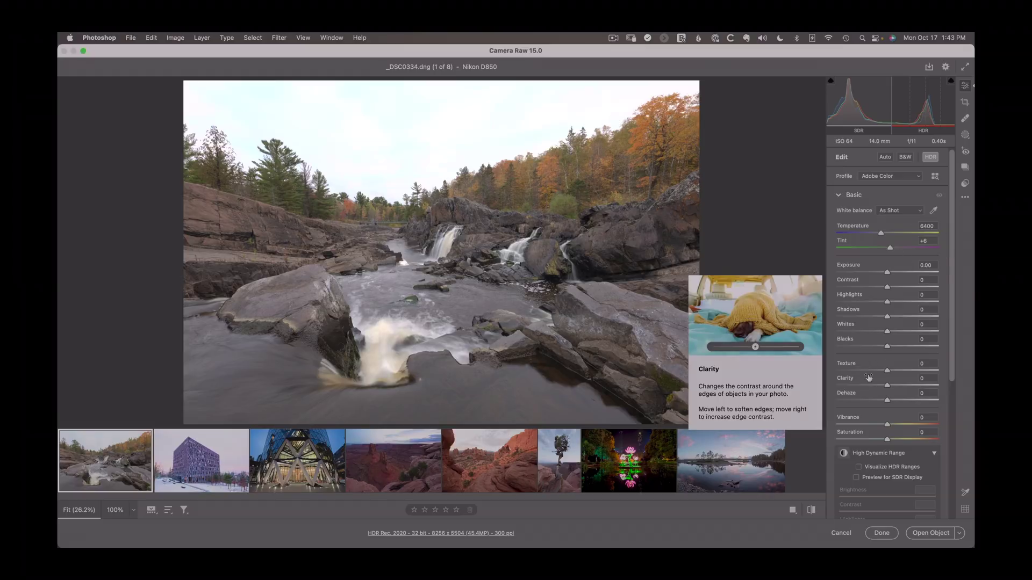
pyautogui.moveTo(889, 276); pyautogui.dragTo(894, 274)
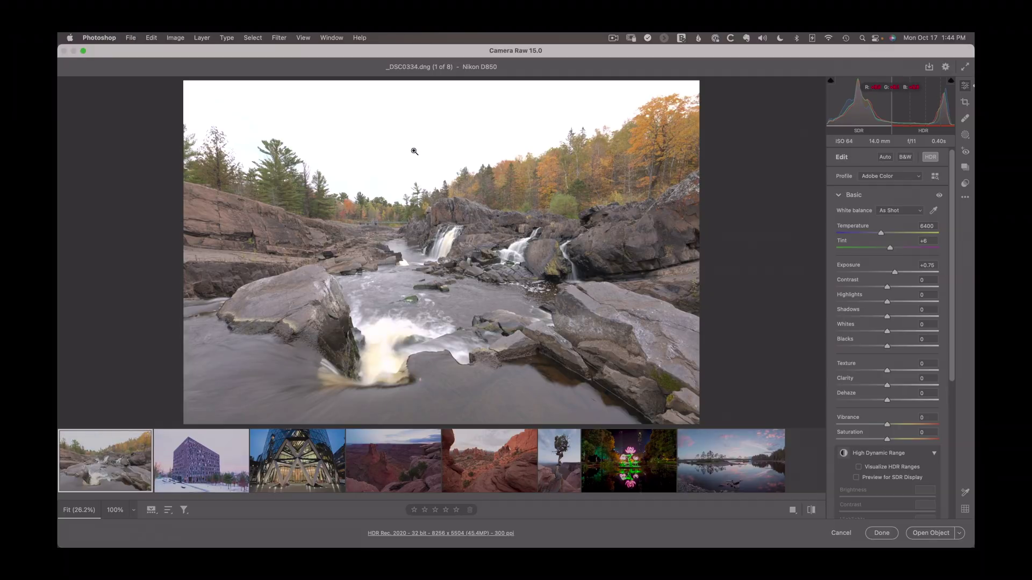
pyautogui.doubleClick(895, 273)
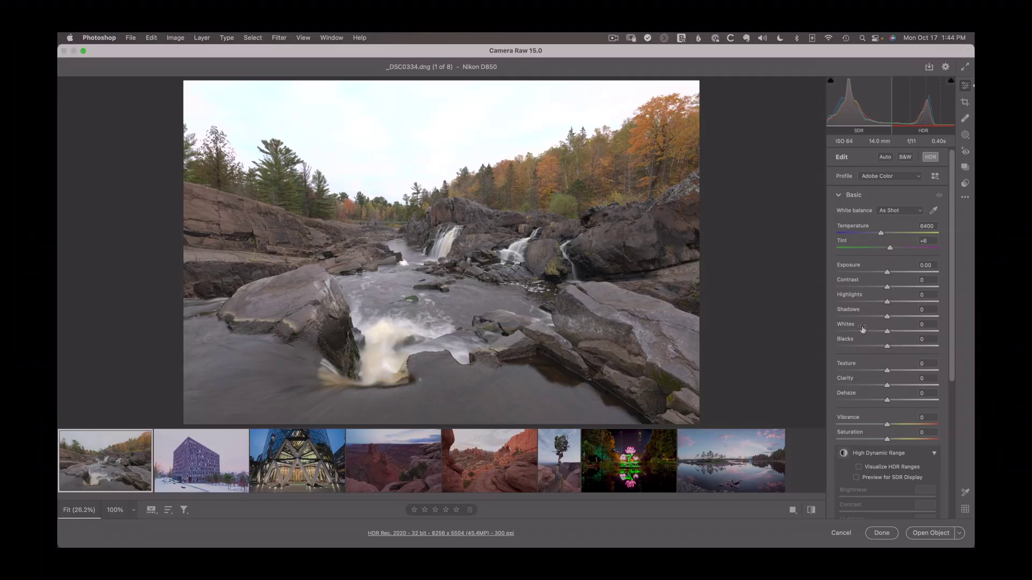
# Switch the building photo _DSC3676.dng to HDR, keeping its exposure at +1.10
pyautogui.moveTo(863, 329)
pyautogui.click(211, 463)
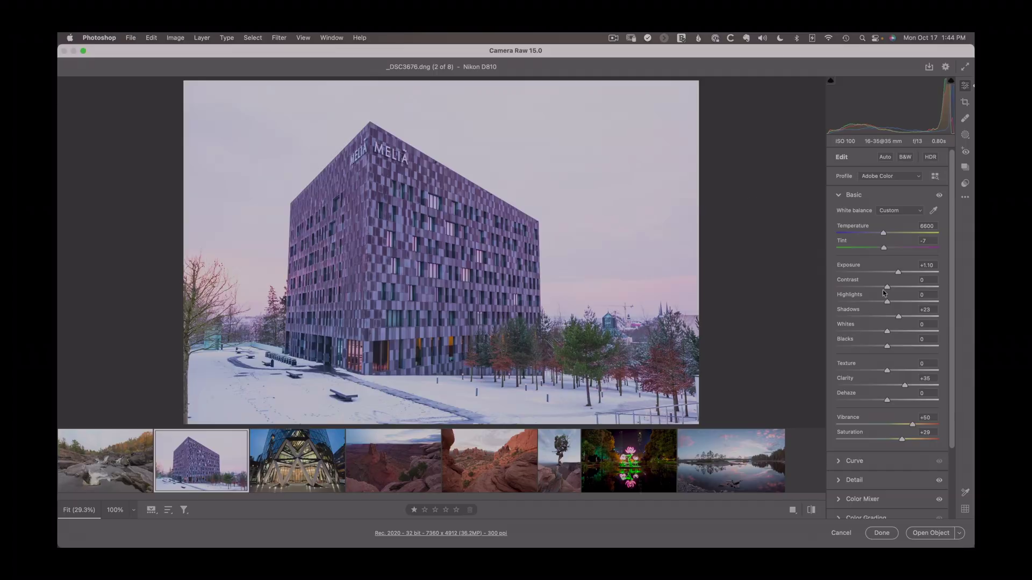
pyautogui.doubleClick(898, 273)
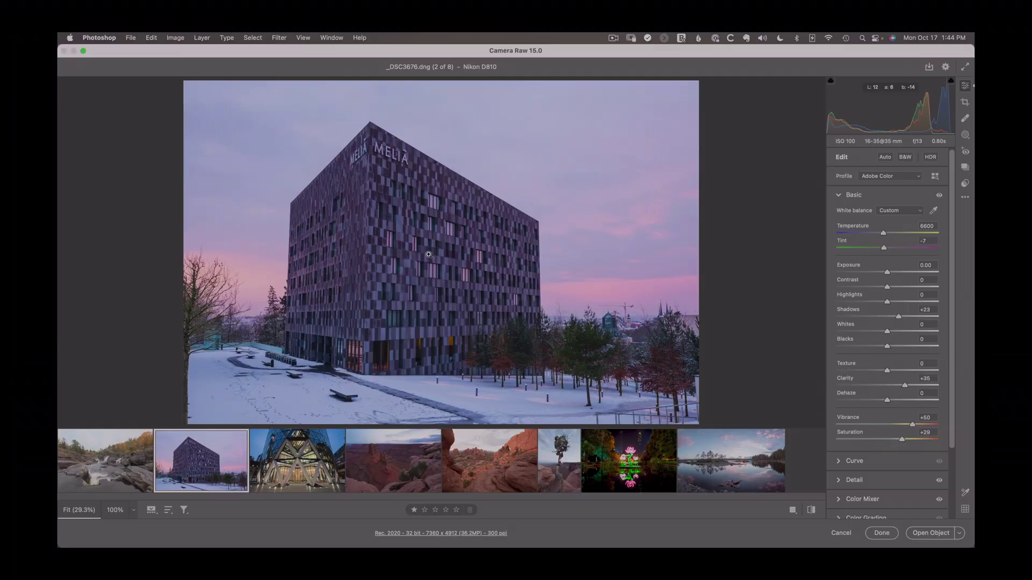
pyautogui.press('super+z')
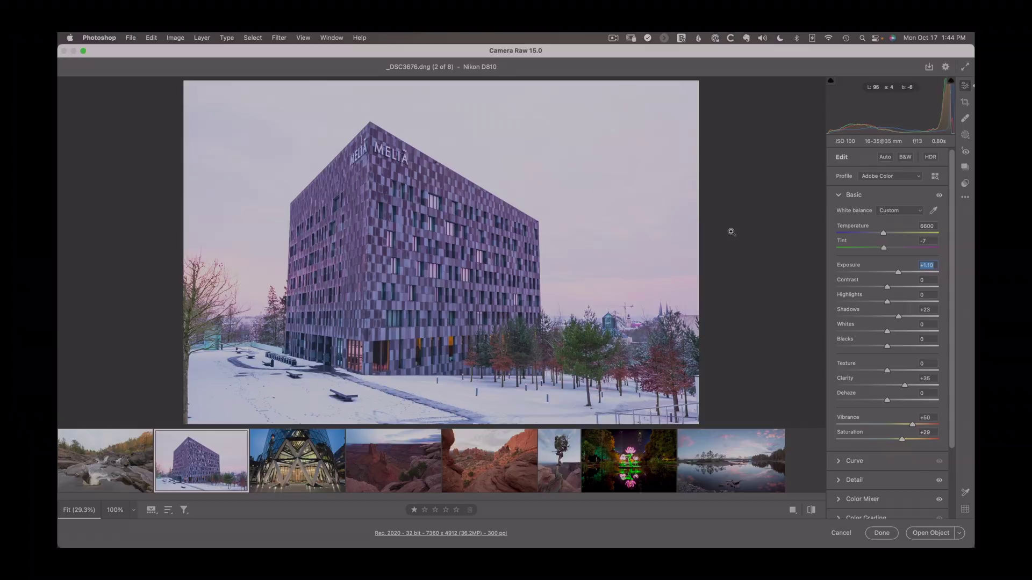
pyautogui.click(929, 157)
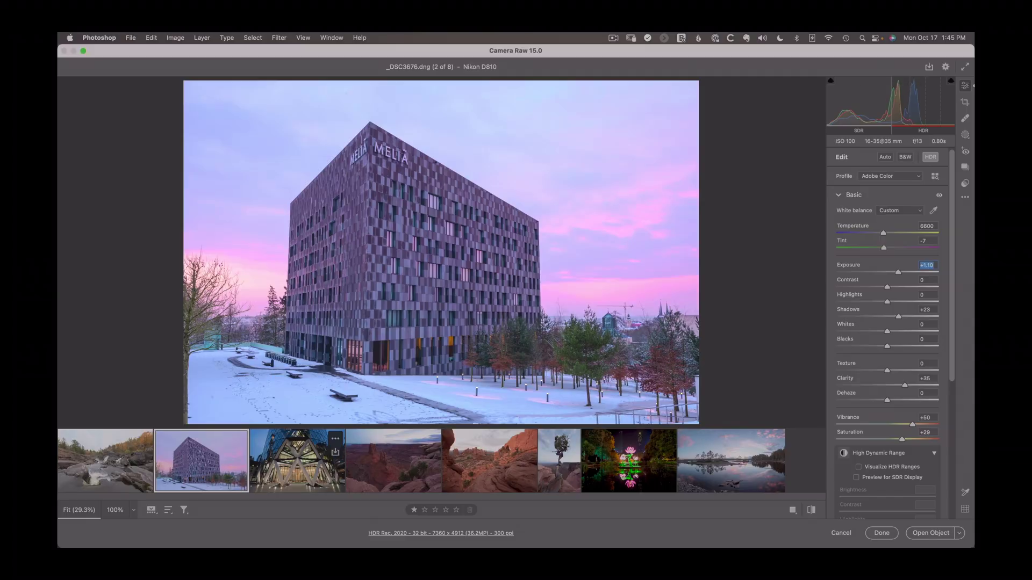
# Set the glass tower photo _DSC4299.dng to HDR with exposure +0.95, then open the canyon photo
pyautogui.click(294, 452)
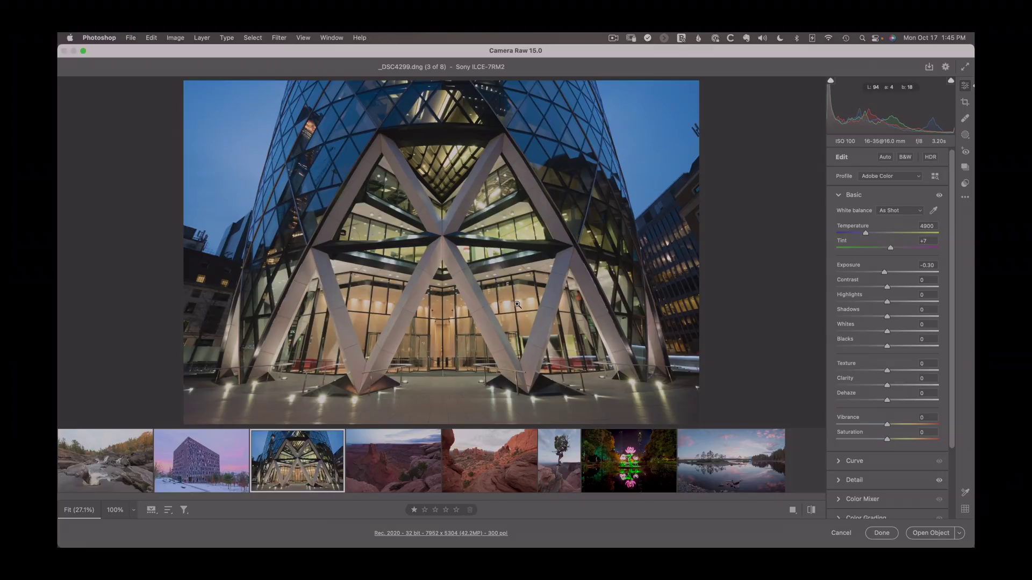
pyautogui.click(931, 157)
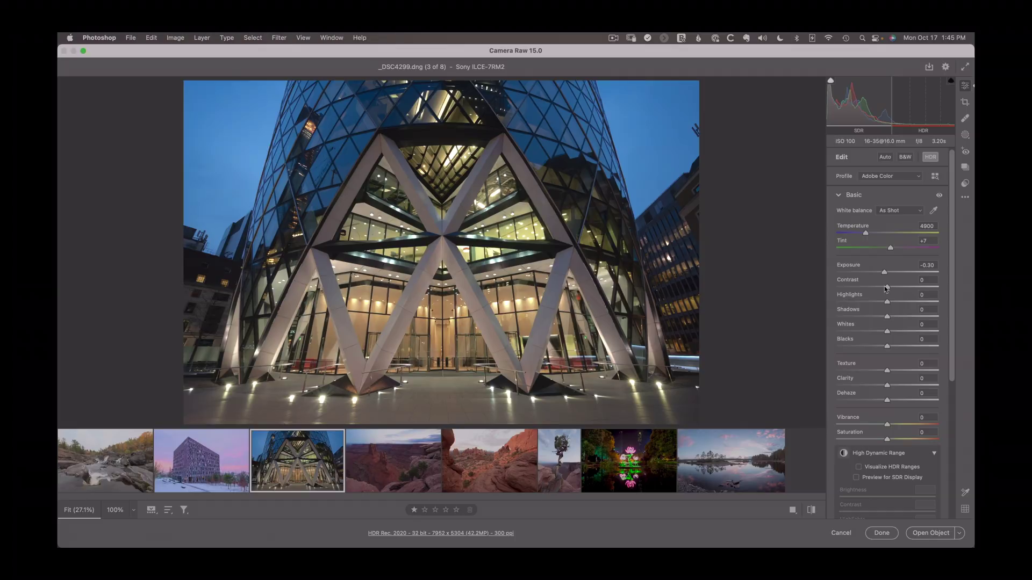
pyautogui.moveTo(884, 273)
pyautogui.mouseDown()
pyautogui.moveTo(906, 272)
pyautogui.moveTo(897, 275)
pyautogui.mouseUp()
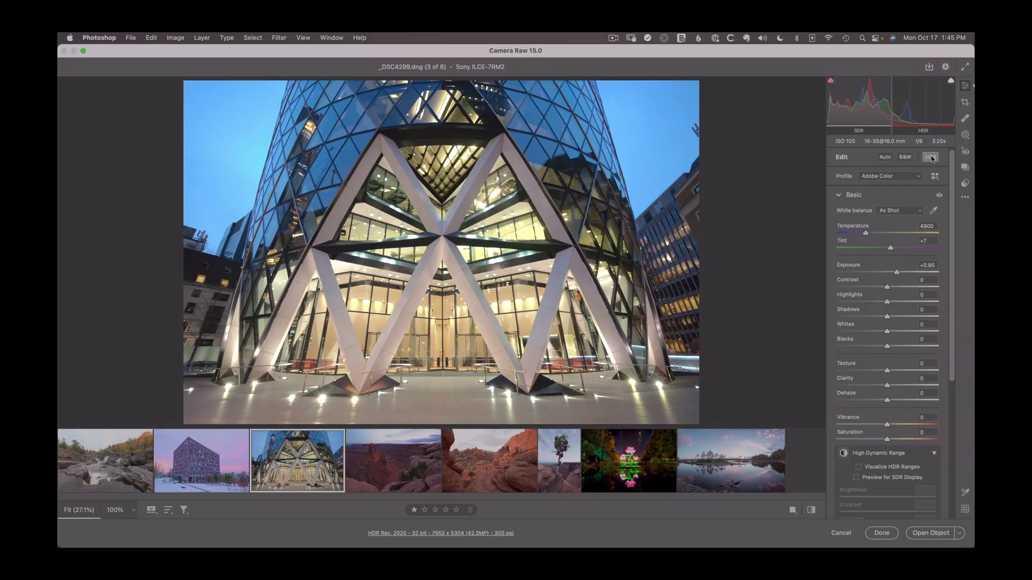
pyautogui.click(931, 157)
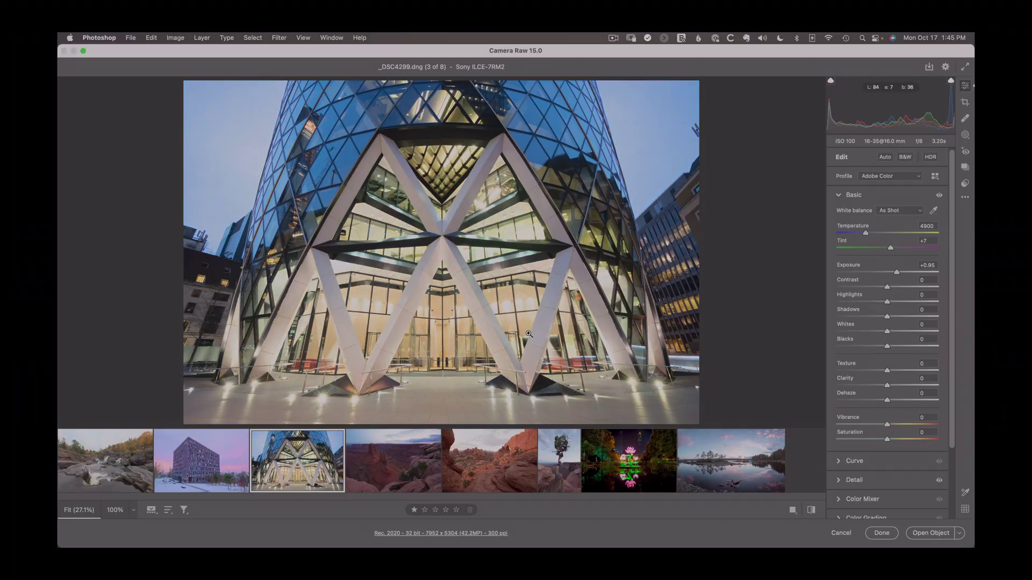
pyautogui.click(930, 157)
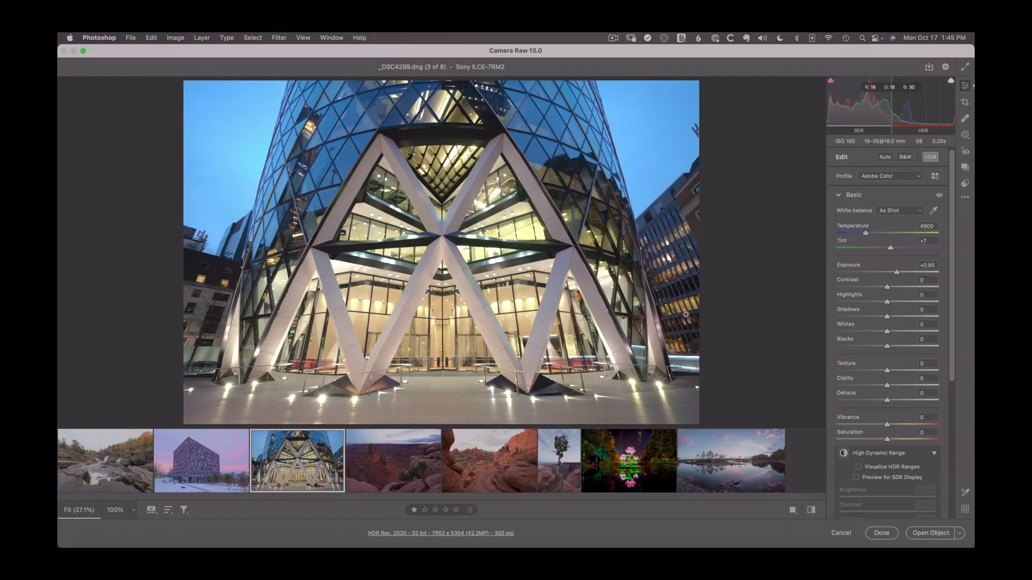
pyautogui.click(407, 464)
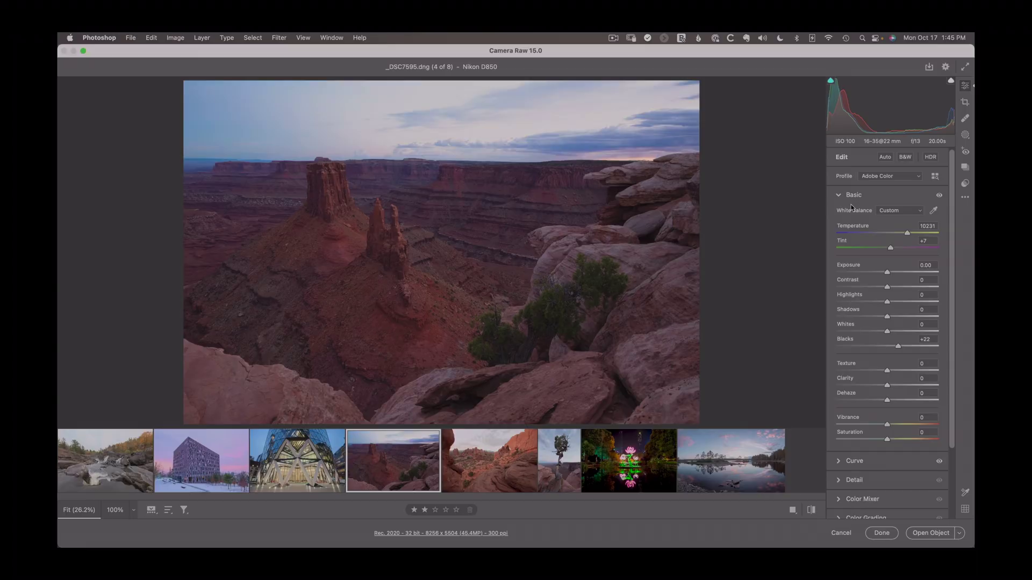
# Switch the canyon photo _DSC7595.dng to HDR and open the red rock arch photo _DSC7634.dng
pyautogui.click(932, 158)
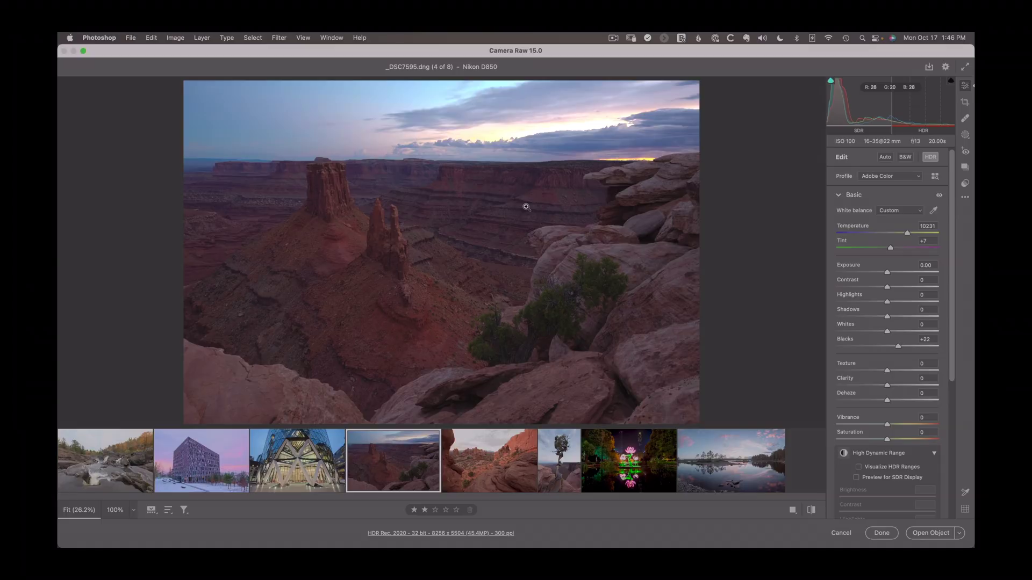
pyautogui.click(488, 452)
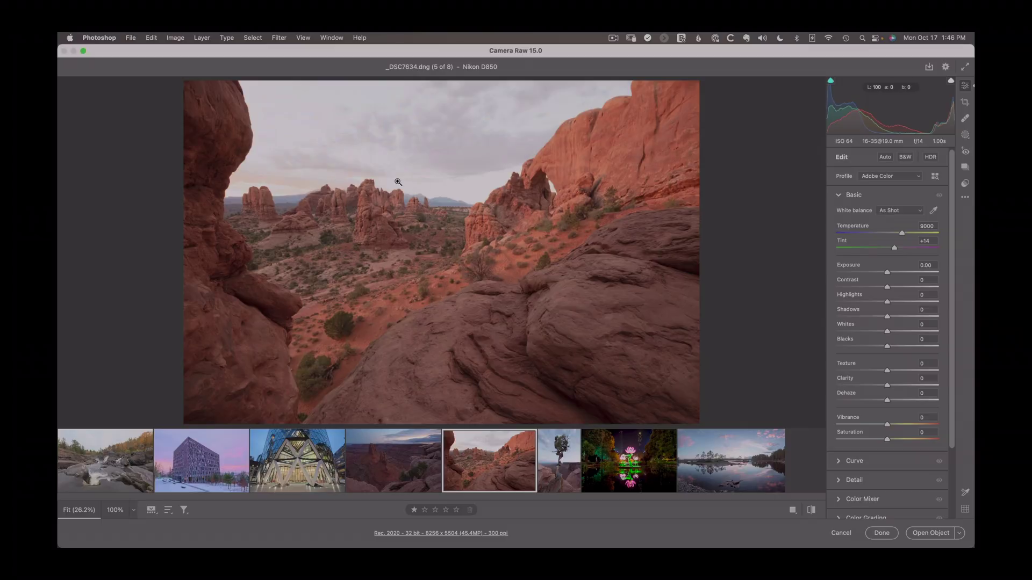
# Compare the arch photo in SDR at exposure -1.25, then reset it to 0.00 in HDR
pyautogui.click(930, 158)
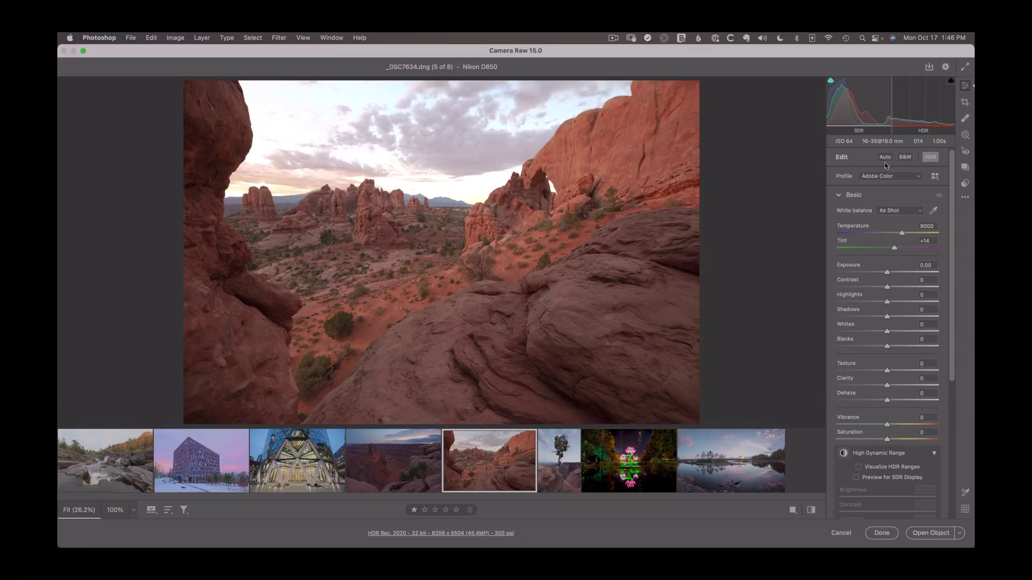
pyautogui.click(929, 157)
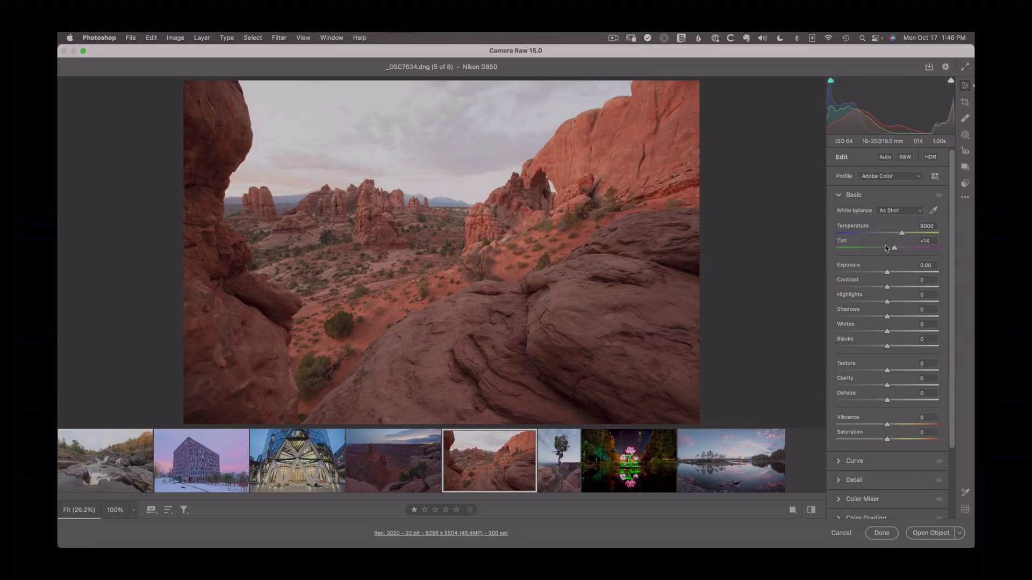
pyautogui.moveTo(887, 274); pyautogui.dragTo(874, 273)
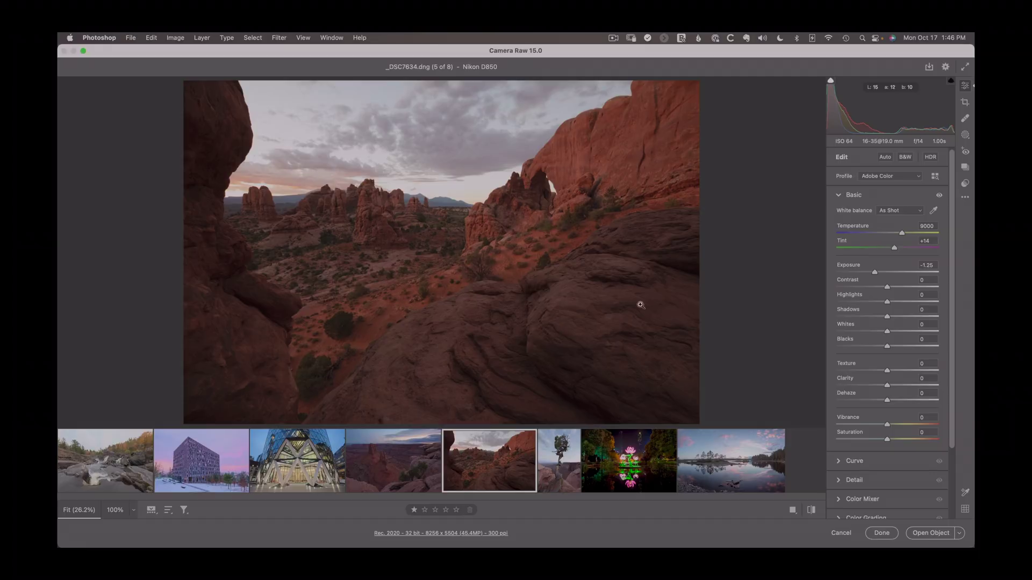
pyautogui.doubleClick(875, 272)
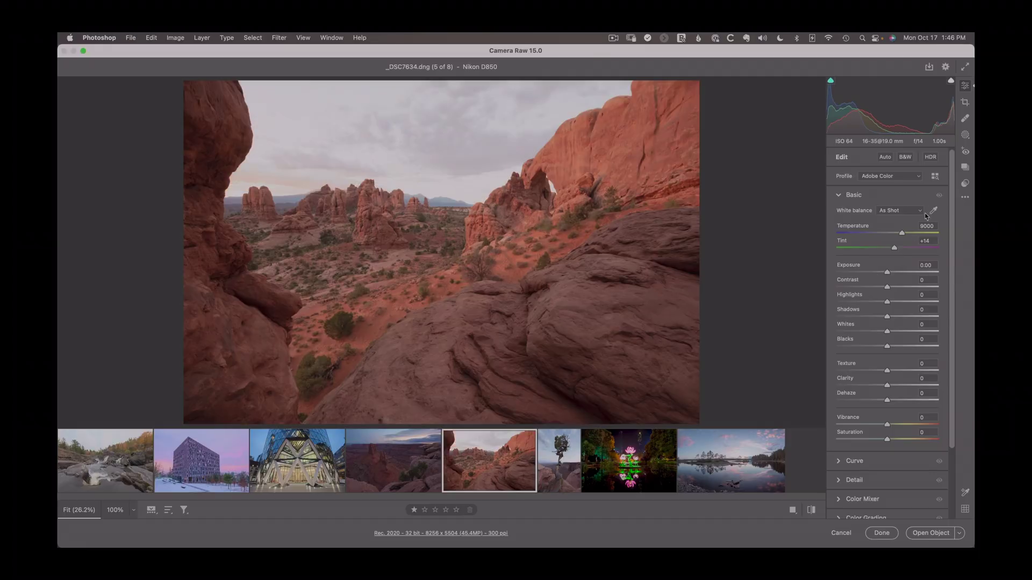
pyautogui.click(930, 157)
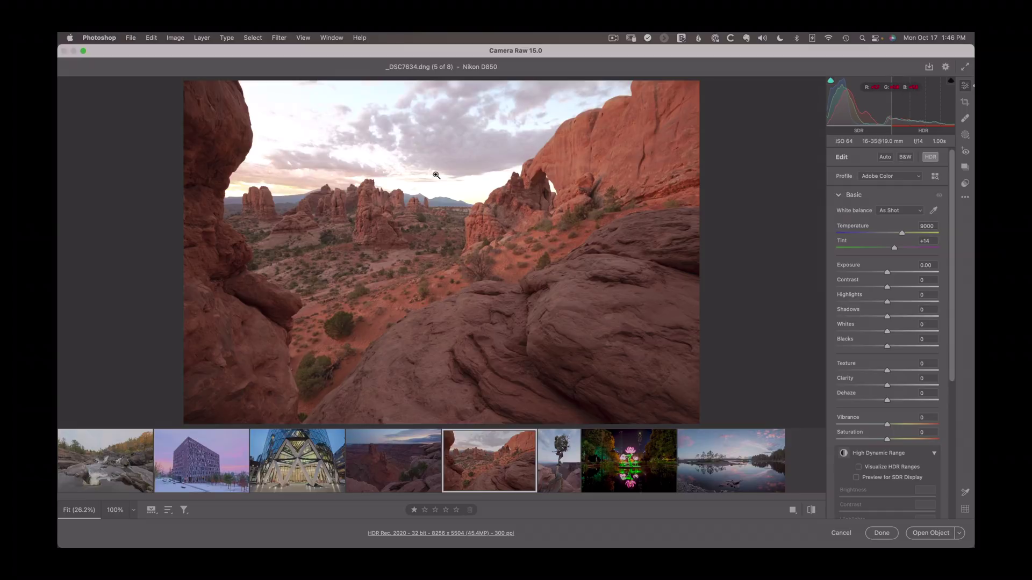
pyautogui.moveTo(552, 477)
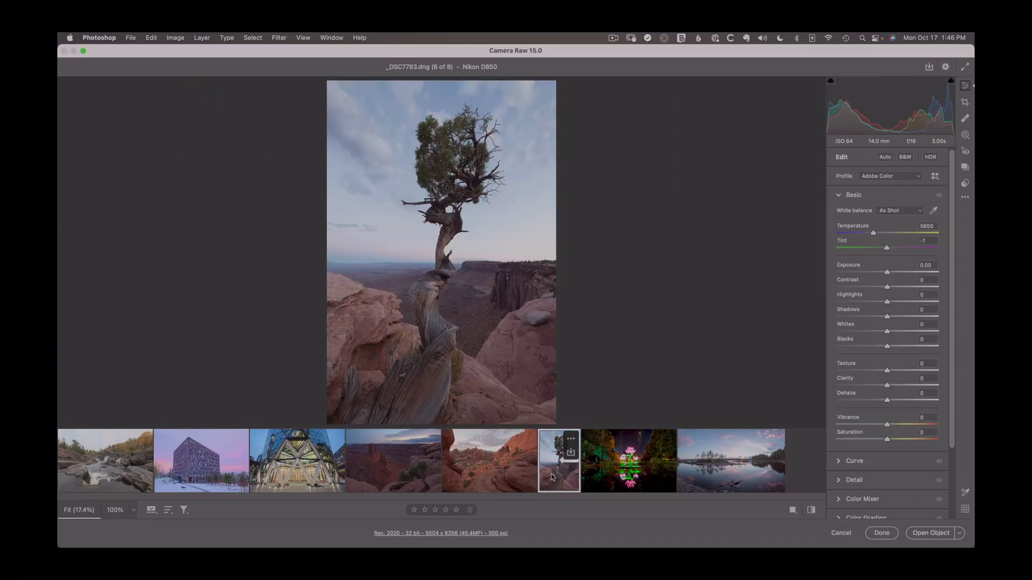
# Switch the tree _DSC7783.dng and lotus _DSC8986.dng photos to HDR, then open the lake panorama
pyautogui.click(929, 157)
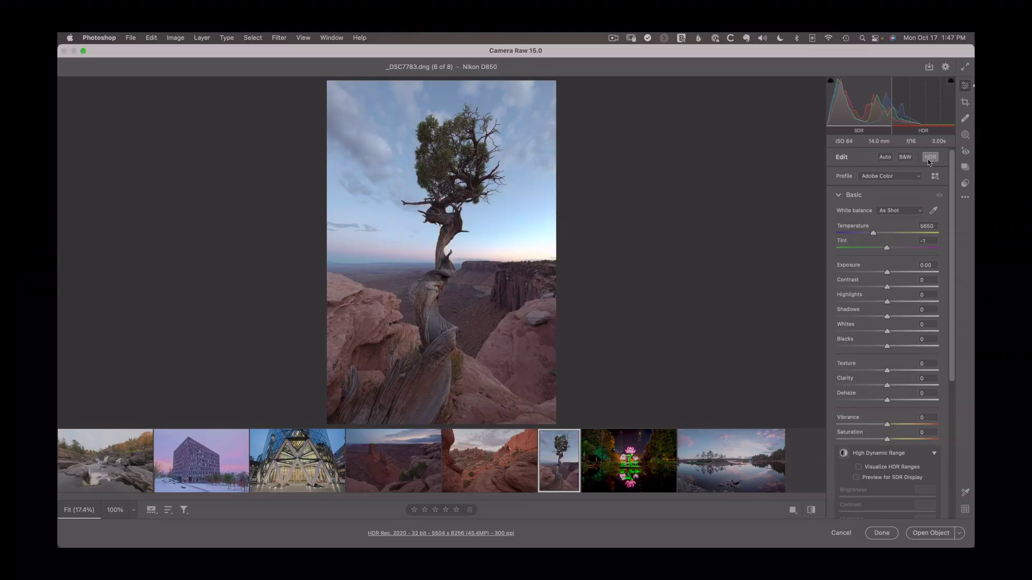
pyautogui.click(636, 447)
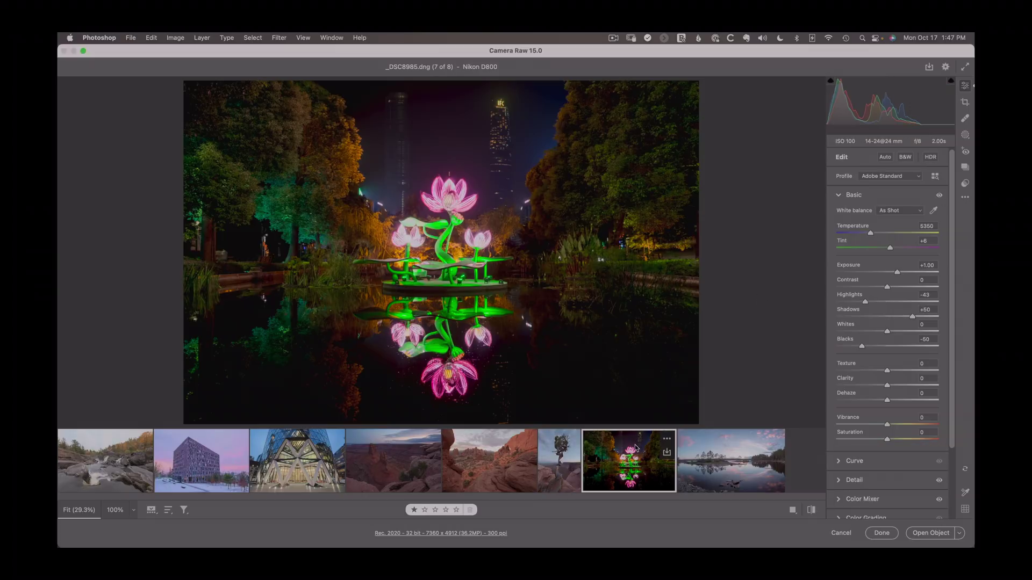
pyautogui.click(930, 158)
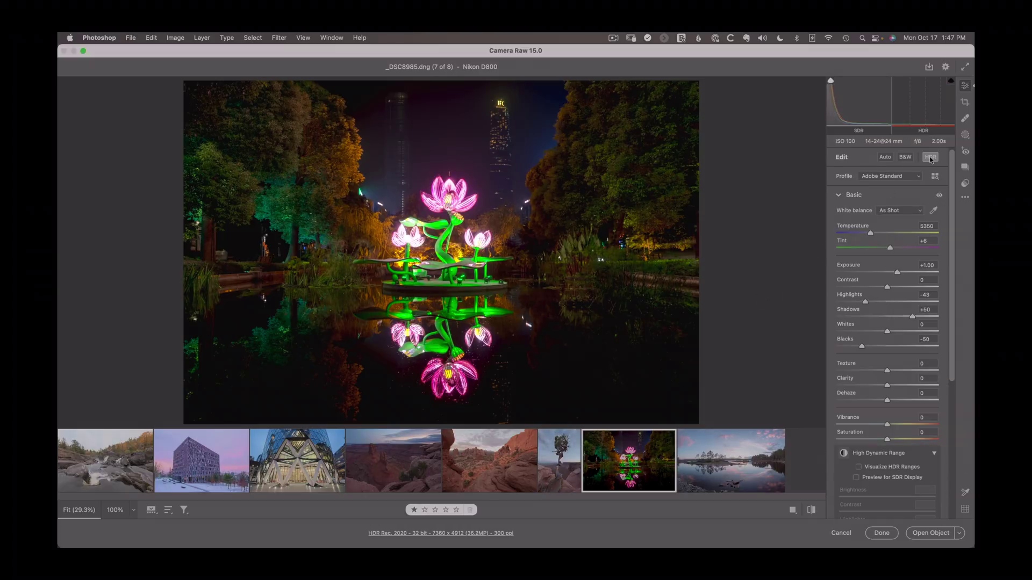
pyautogui.click(713, 471)
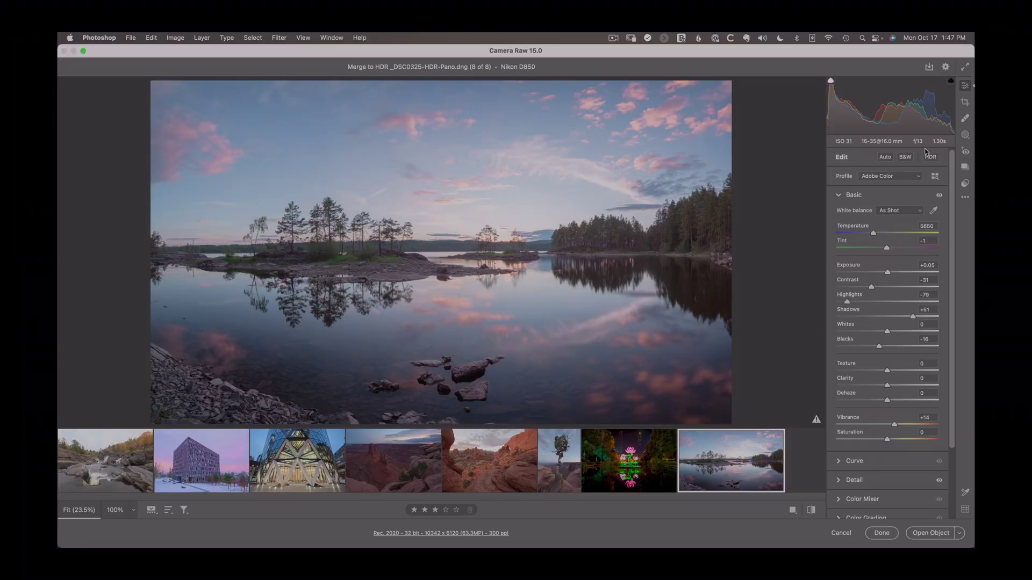
# Switch _DSC0325-HDR-Pano.dng to HDR and set its exposure to -0.45
pyautogui.click(931, 158)
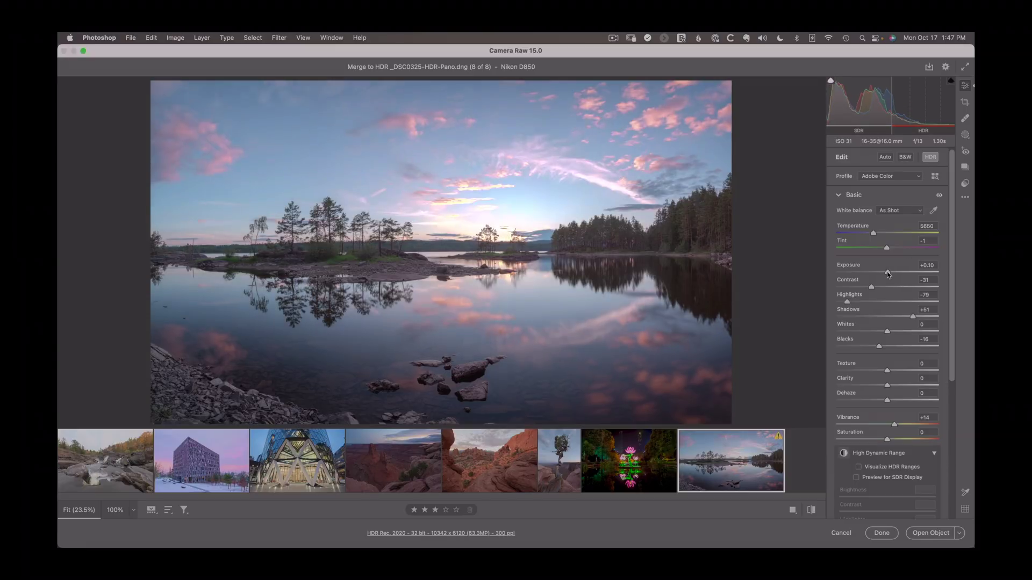
pyautogui.doubleClick(887, 272)
pyautogui.moveTo(887, 273); pyautogui.dragTo(884, 272)
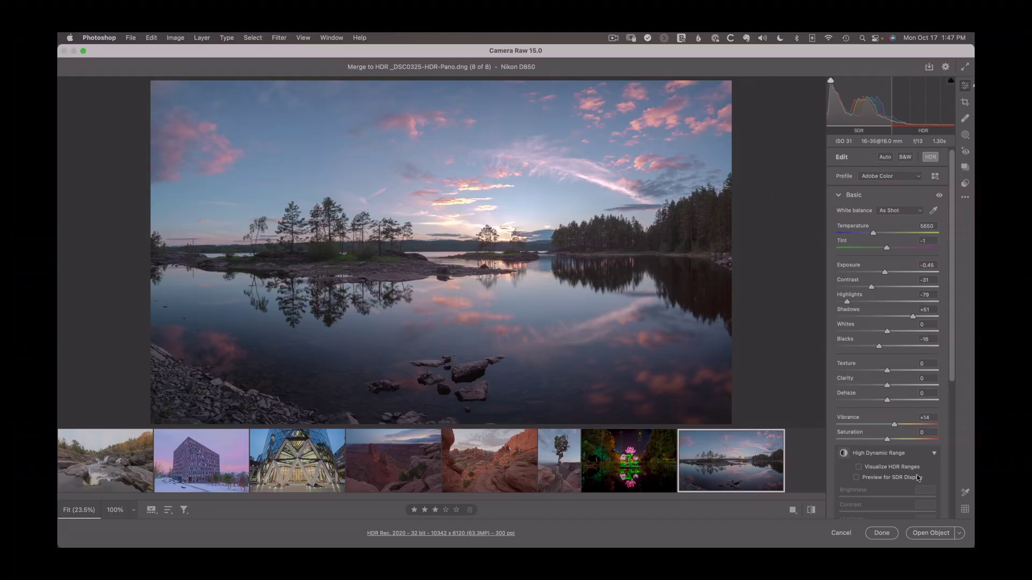
# Collapse the High Dynamic Range panel and compare the panorama with HDR off, then on again
pyautogui.click(934, 454)
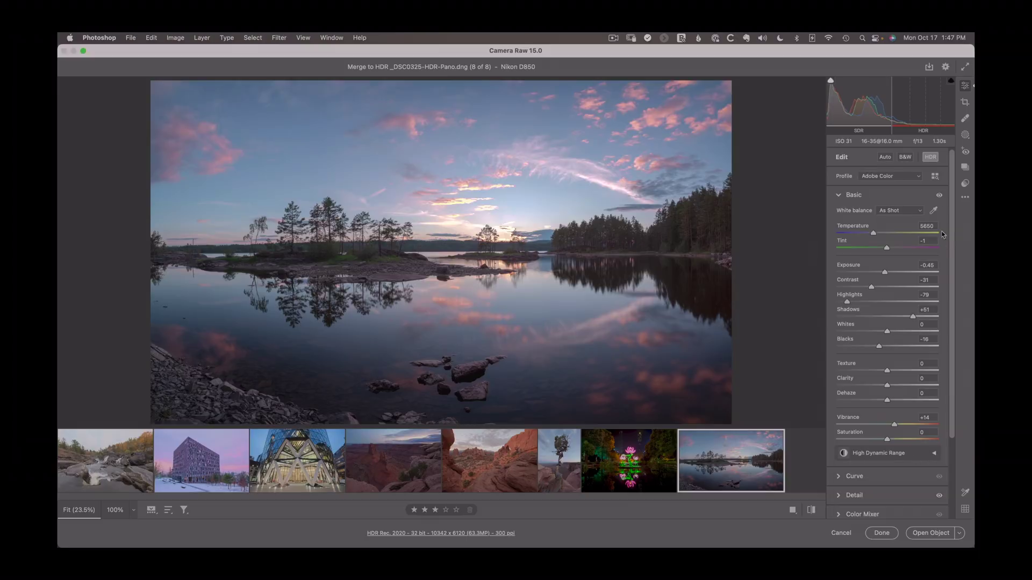
pyautogui.click(931, 157)
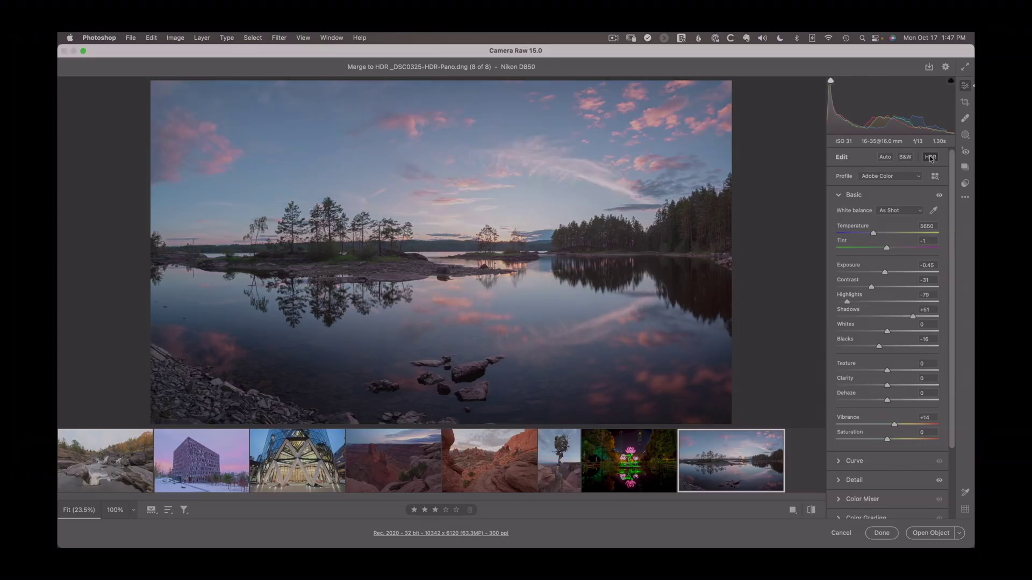
pyautogui.click(930, 158)
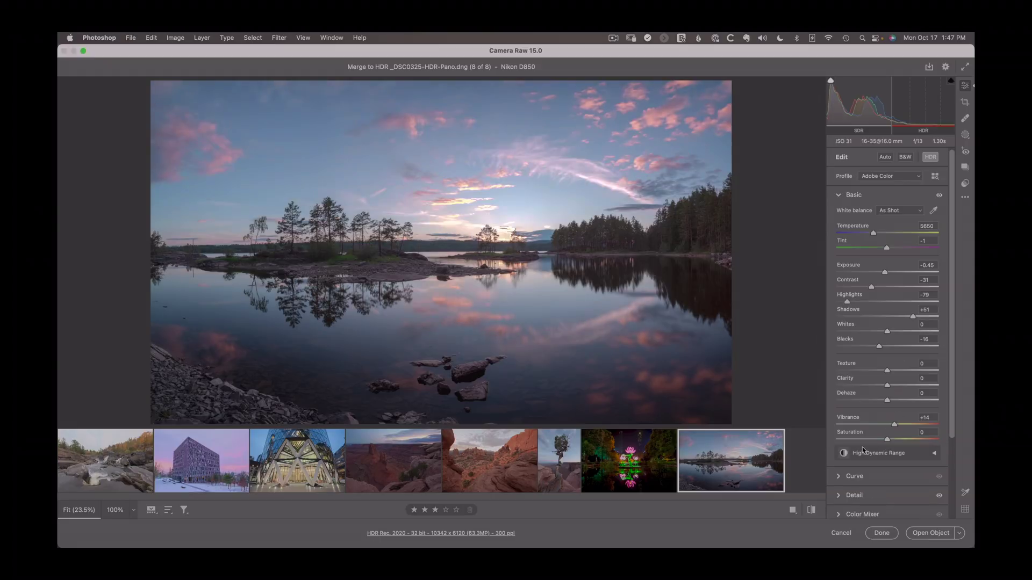
# Re-expand High Dynamic Range and enable Visualize HDR Ranges to mark sky areas above SDR white
pyautogui.click(934, 454)
pyautogui.scroll(-3, 934, 455)
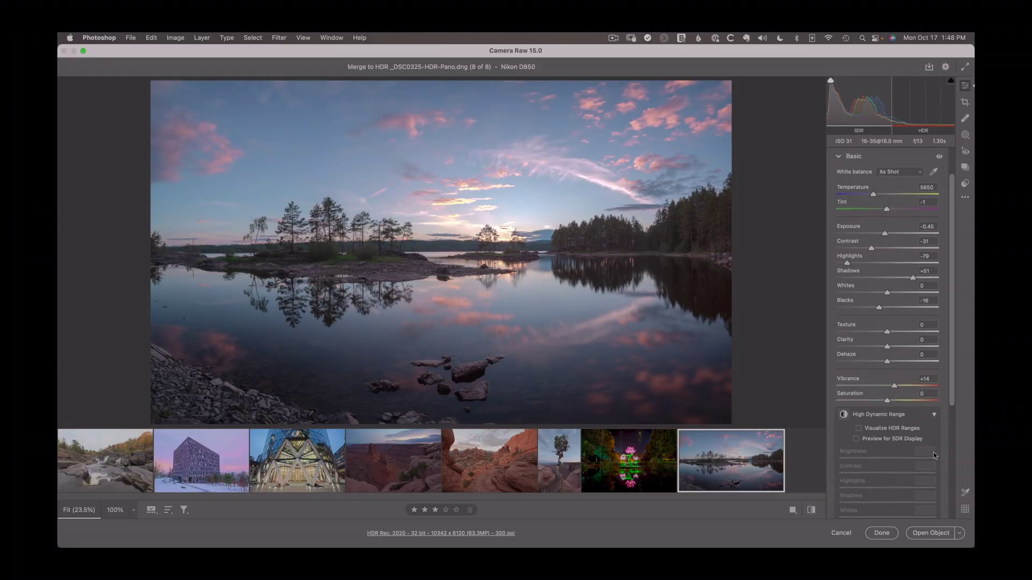
pyautogui.scroll(-1, 934, 455)
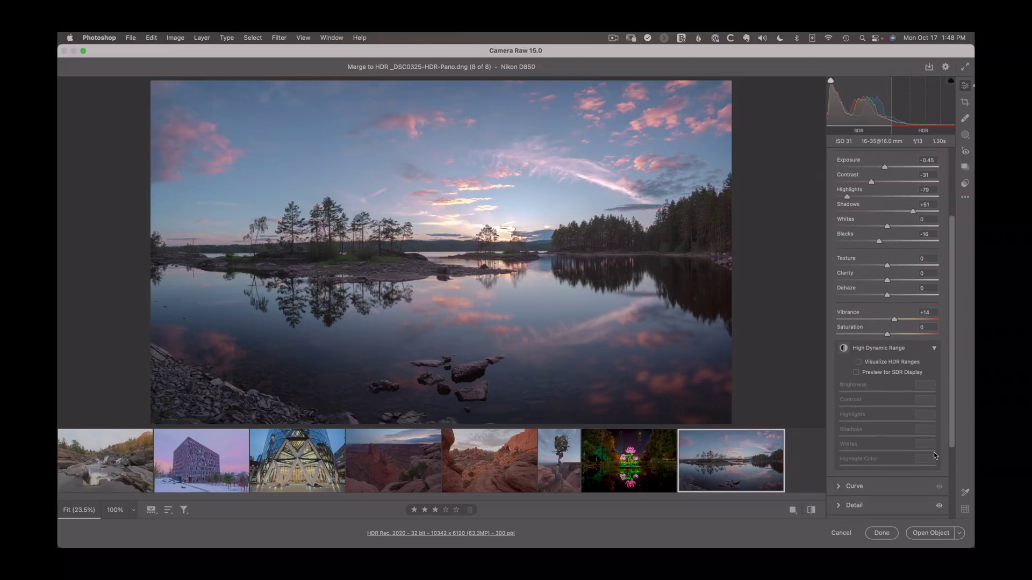
pyautogui.click(874, 364)
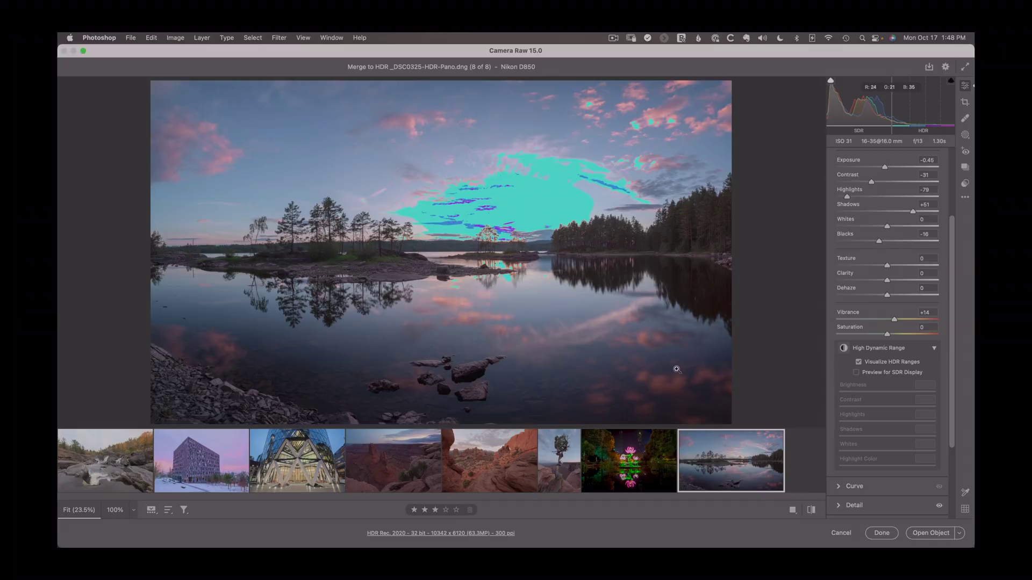
# Switch to the red rock arch photo _DSC7634.dng and isolate each HDR stop band via the histogram
pyautogui.click(487, 460)
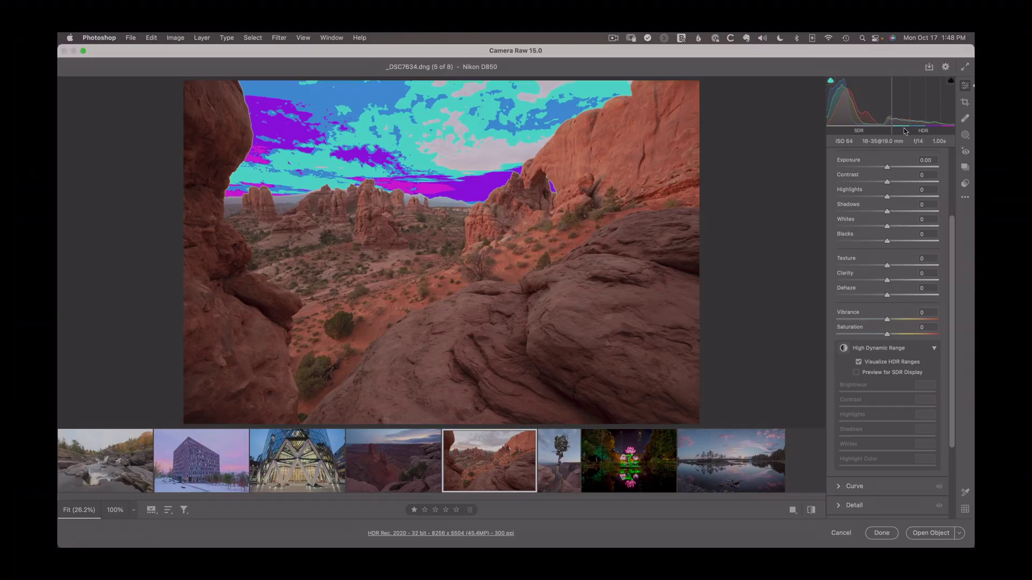
pyautogui.moveTo(904, 123)
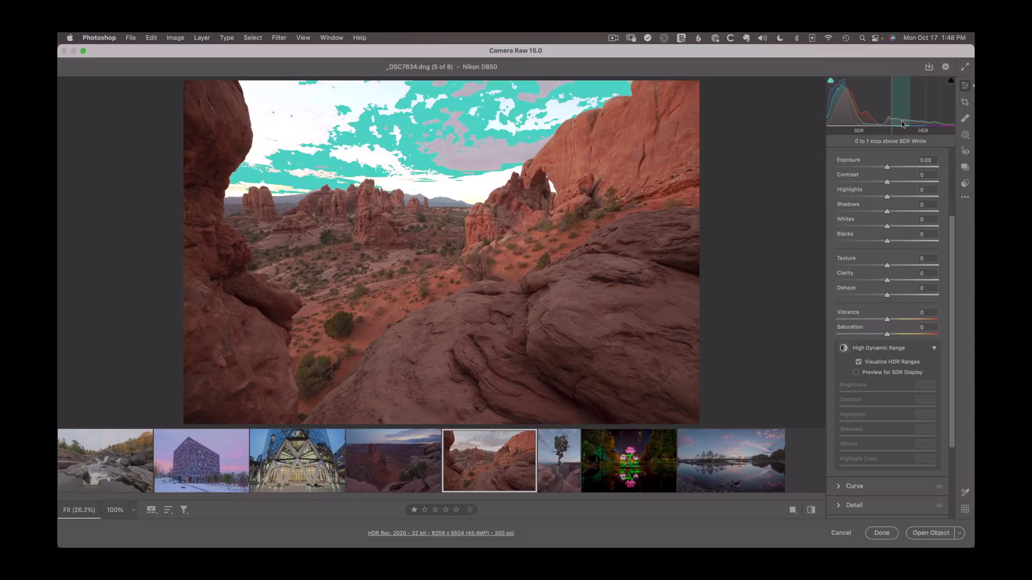
pyautogui.moveTo(952, 119)
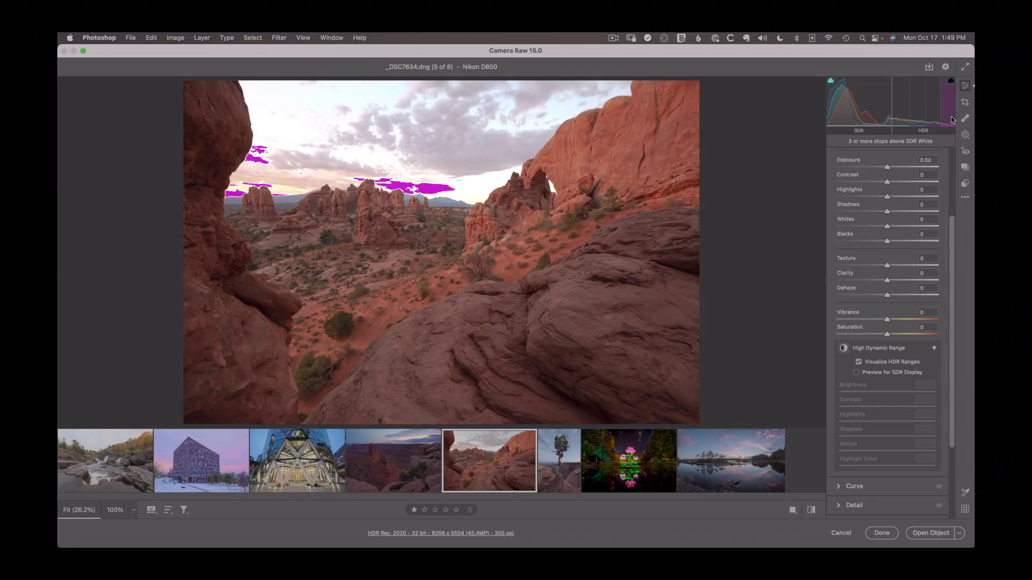
# Hide the HDR range overlay, enable Preview for SDR Display, and raise HDR Highlights to +69
pyautogui.click(858, 362)
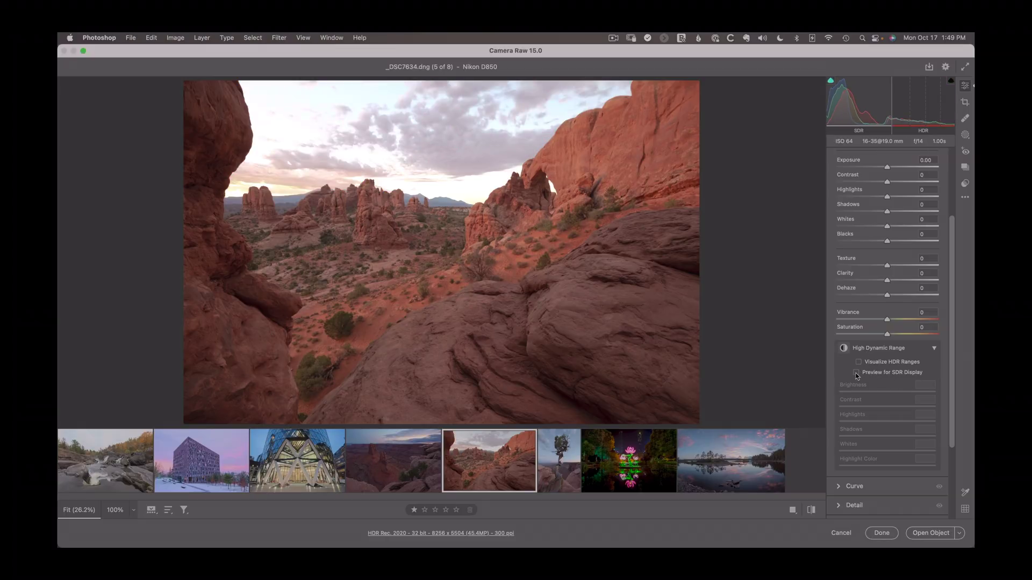
pyautogui.click(856, 373)
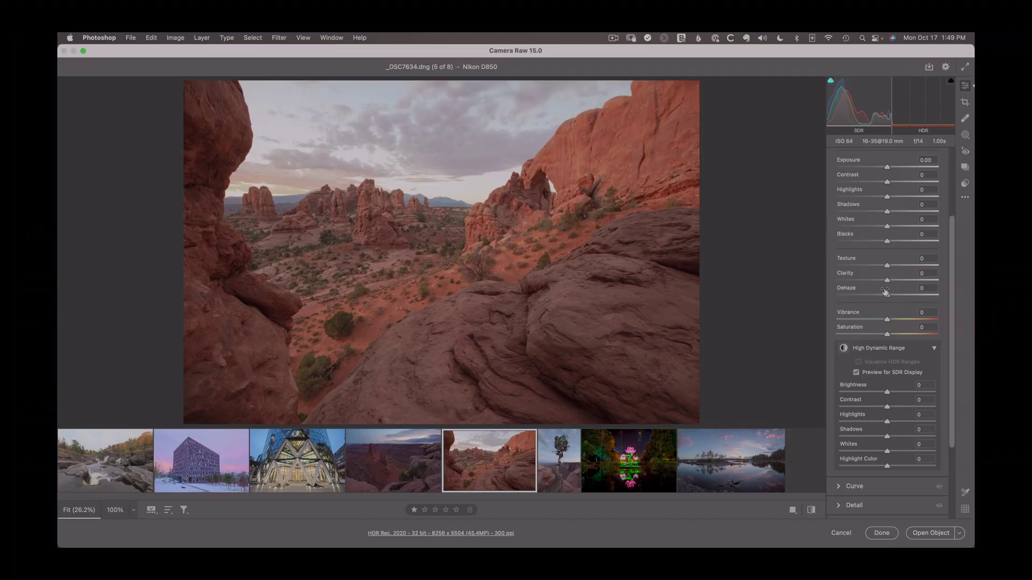
pyautogui.moveTo(885, 292)
pyautogui.moveTo(891, 422); pyautogui.dragTo(863, 436)
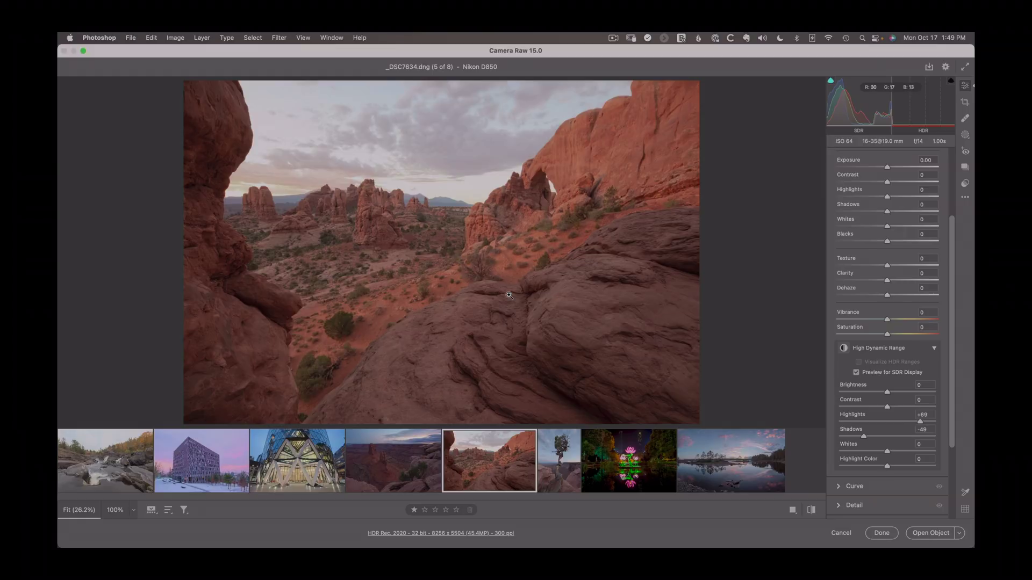
pyautogui.click(928, 68)
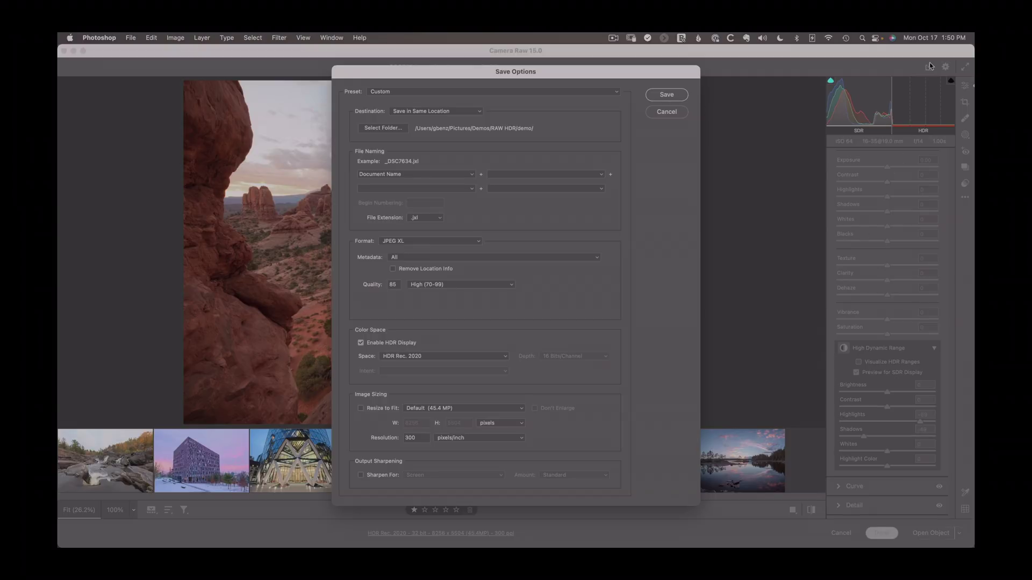
pyautogui.click(438, 217)
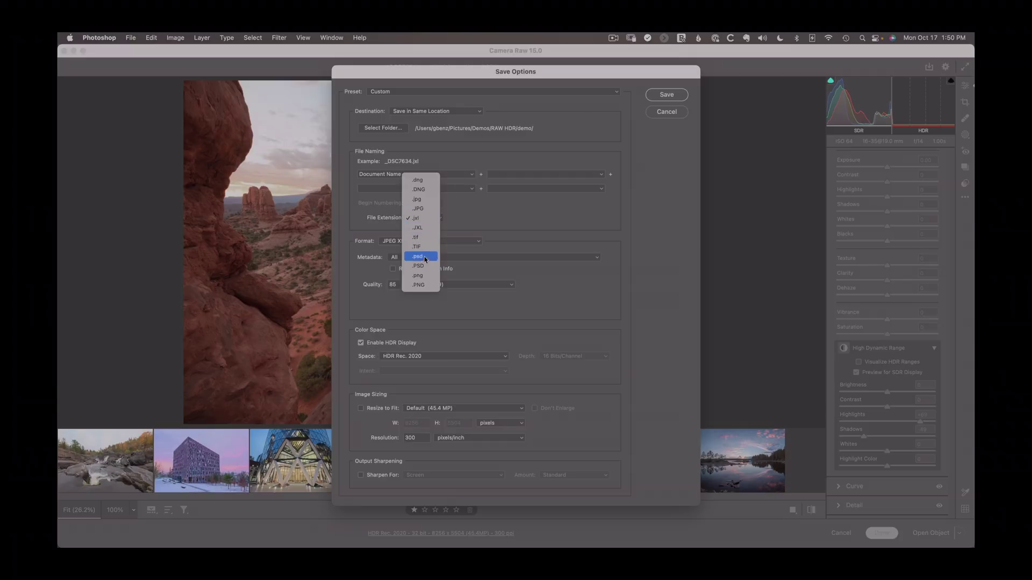
pyautogui.click(453, 206)
pyautogui.moveTo(496, 84); pyautogui.dragTo(642, 95)
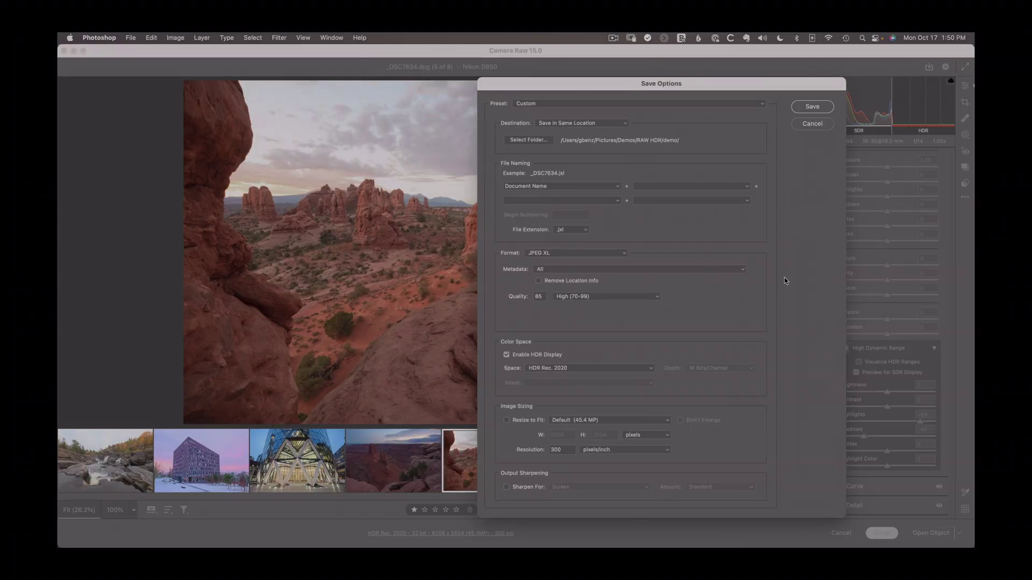
pyautogui.click(806, 125)
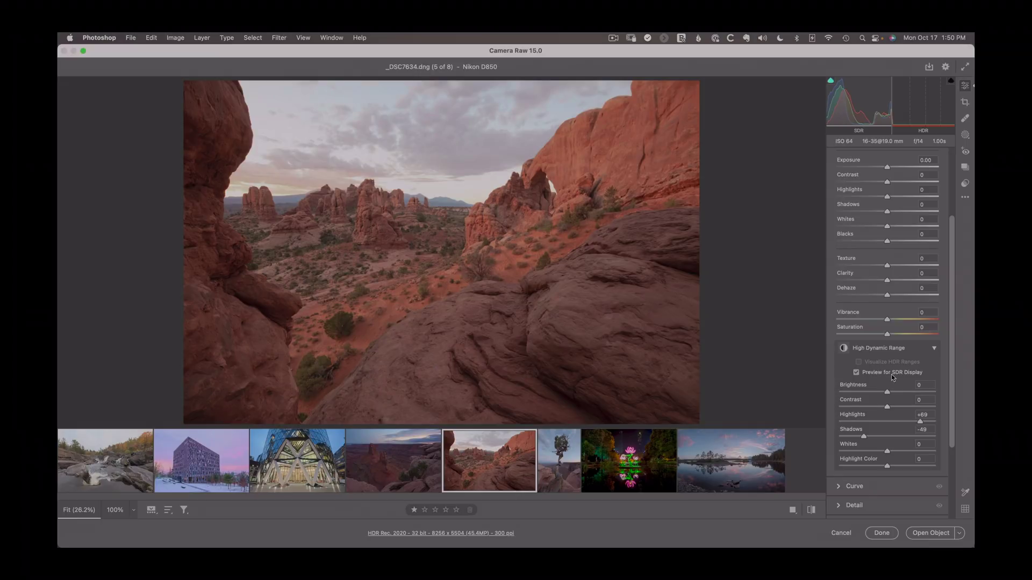
# Turn off Preview for SDR Display and reopen Save Options, keeping Space at HDR Rec. 2020
pyautogui.click(856, 372)
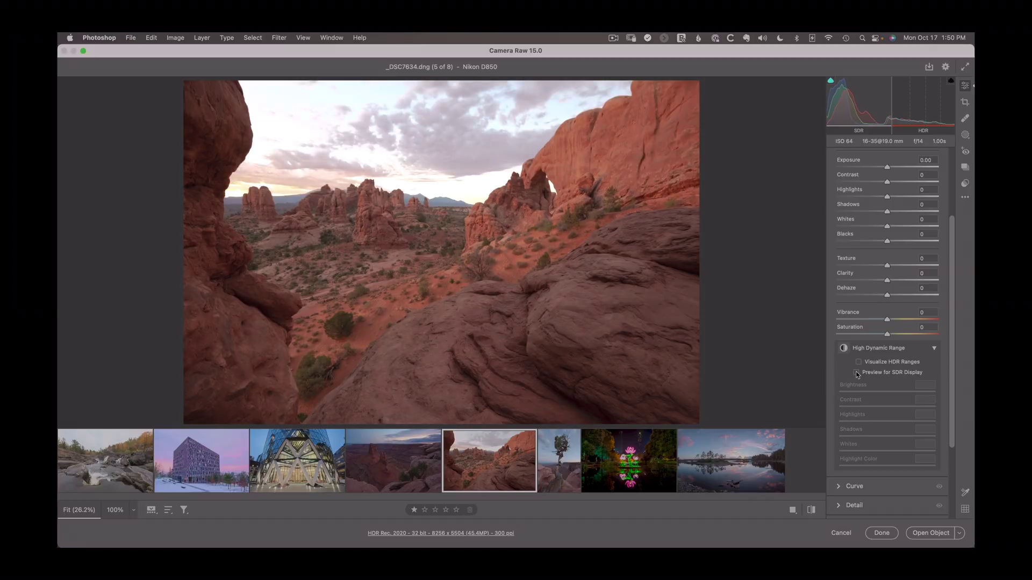
pyautogui.click(929, 67)
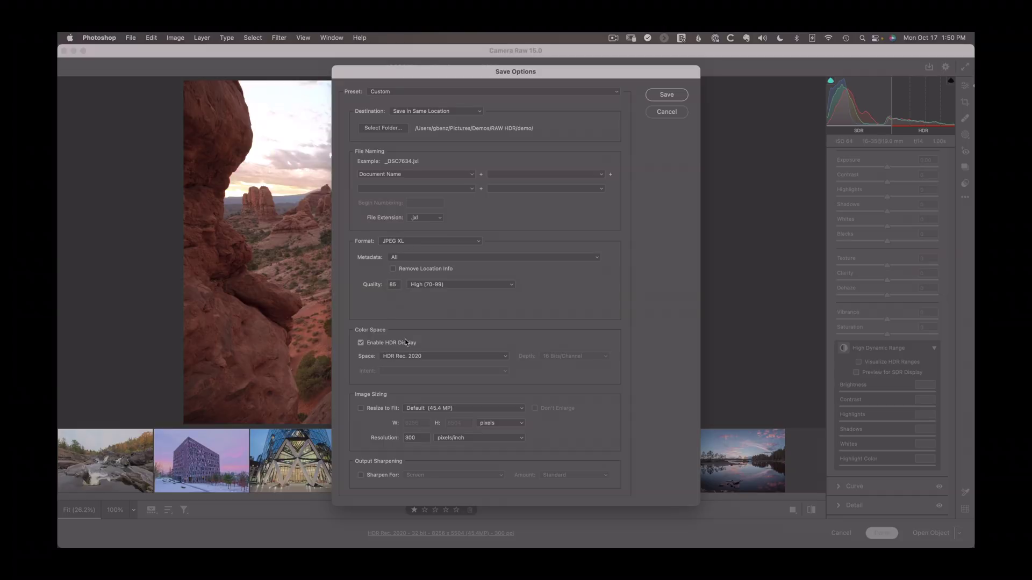
pyautogui.click(398, 357)
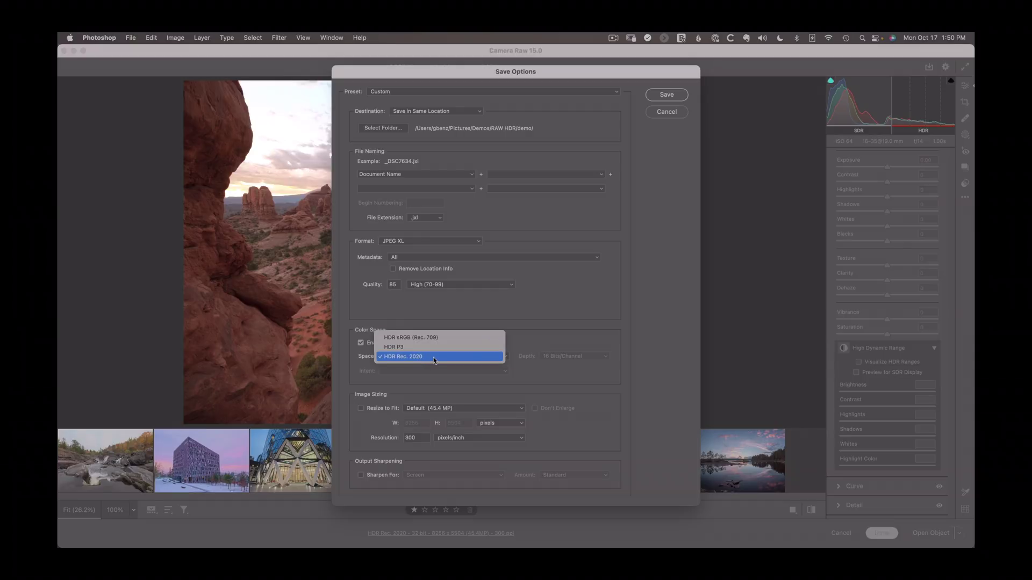
pyautogui.click(402, 357)
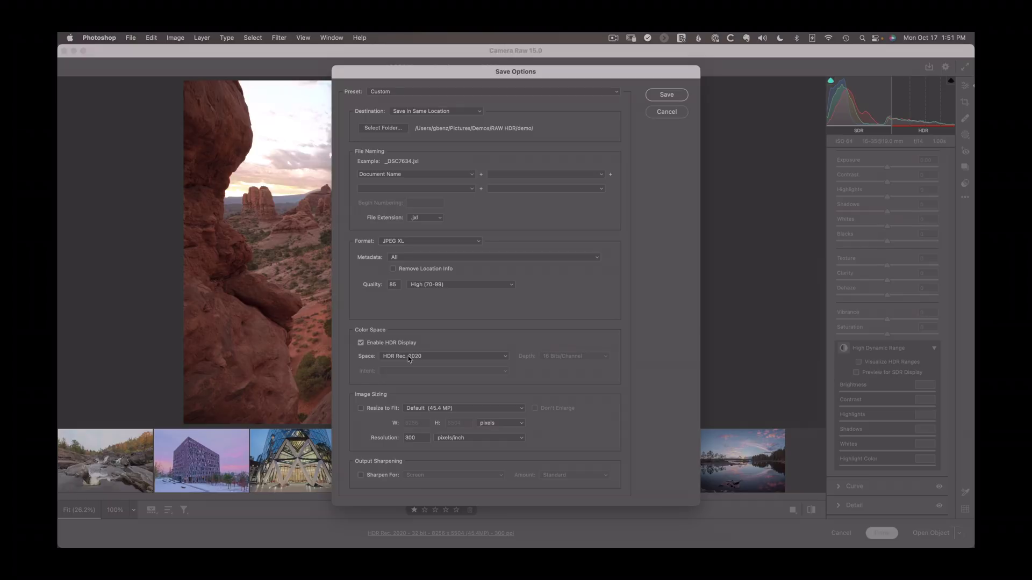
# Cancel Save Options and Camera Raw, confirming to discard all changes
pyautogui.click(662, 113)
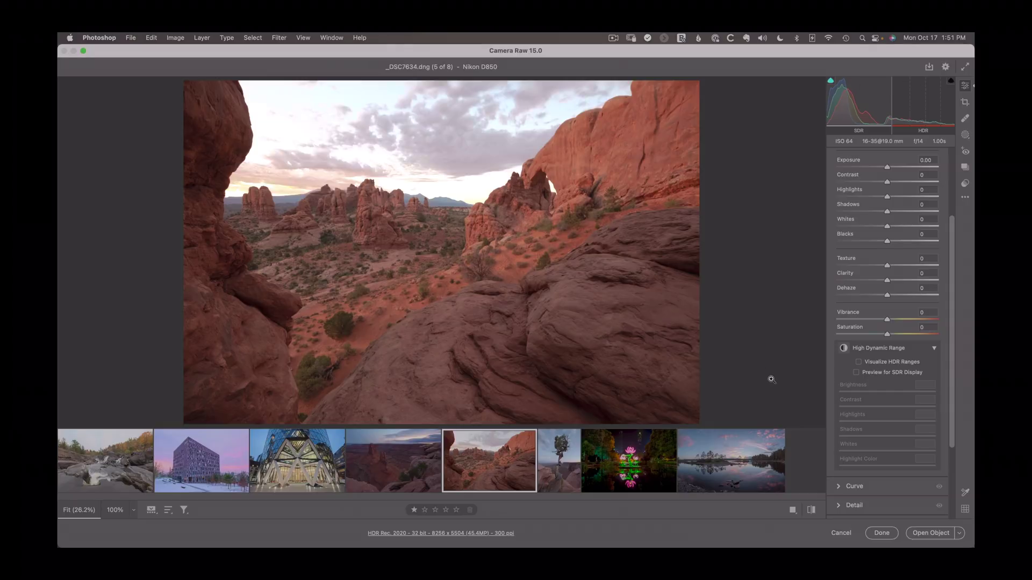
pyautogui.click(843, 534)
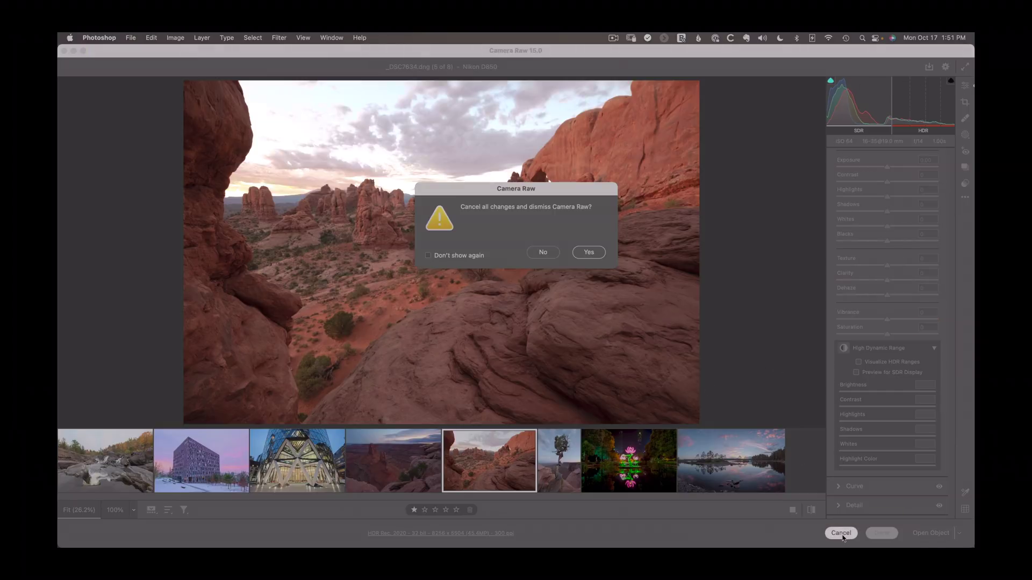
pyautogui.click(589, 253)
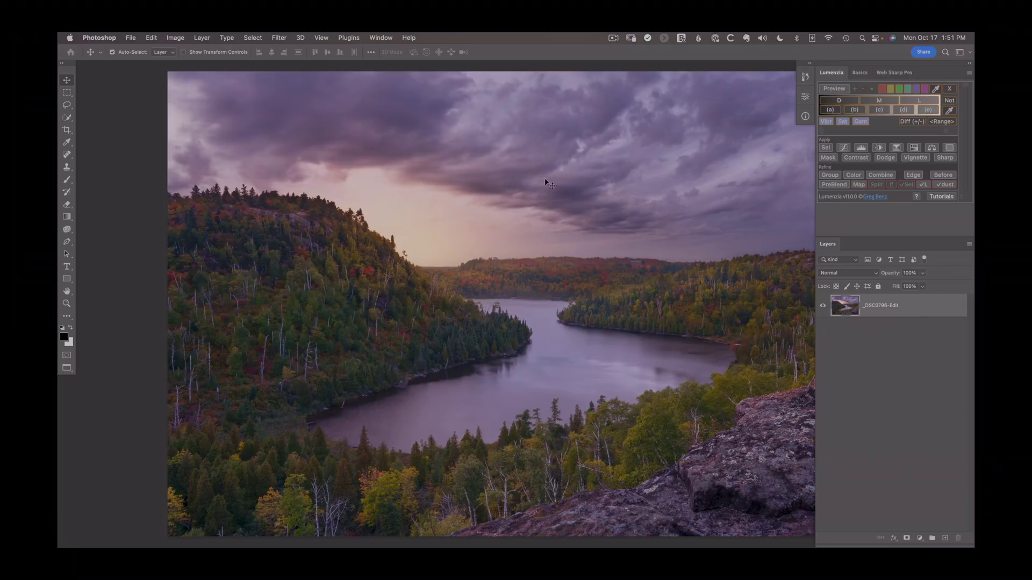
# Apply the Camera Raw Filter to _DSC0796-Edit.tif and switch on HDR editing
pyautogui.click(279, 37)
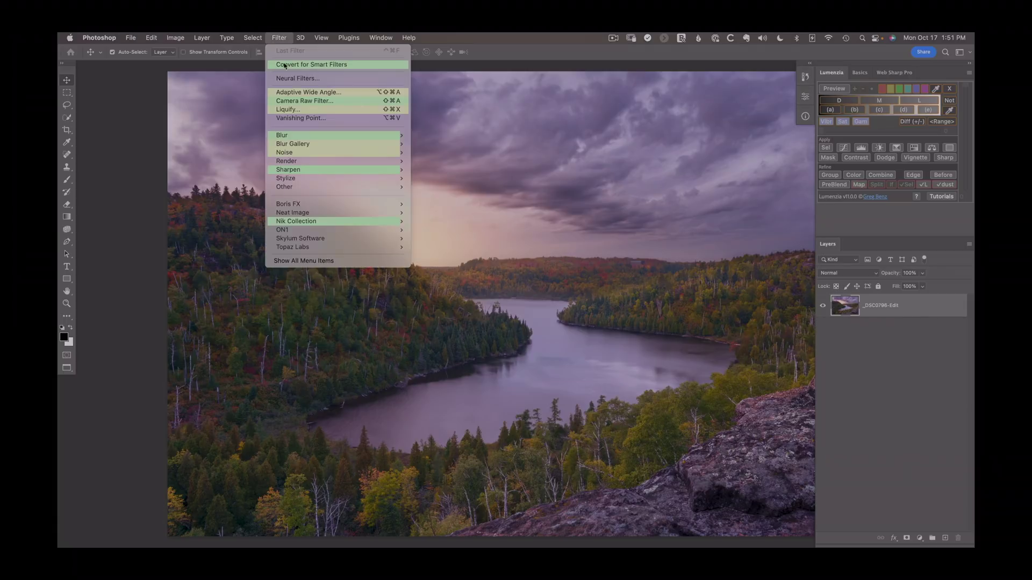
pyautogui.click(289, 101)
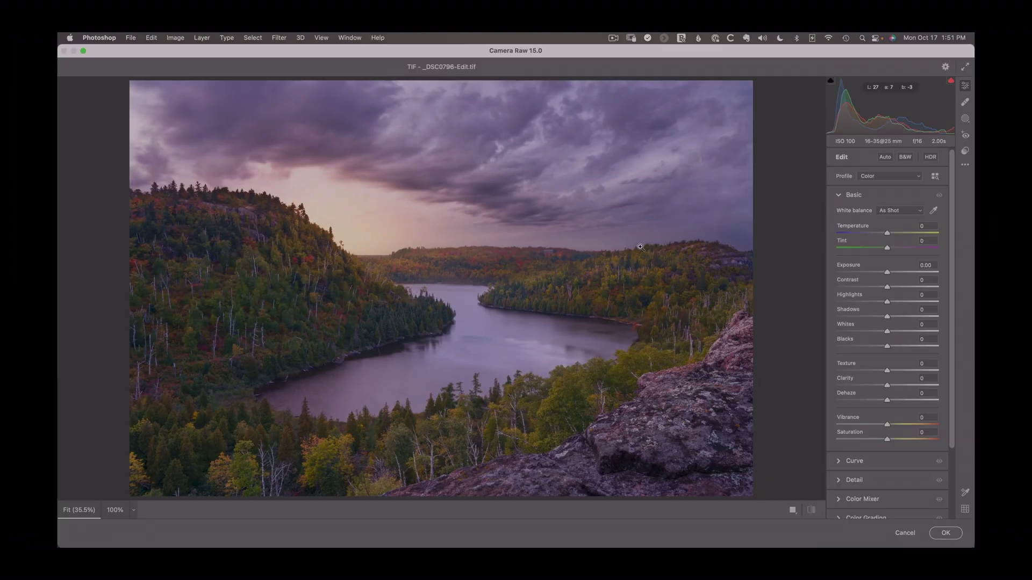
pyautogui.click(930, 158)
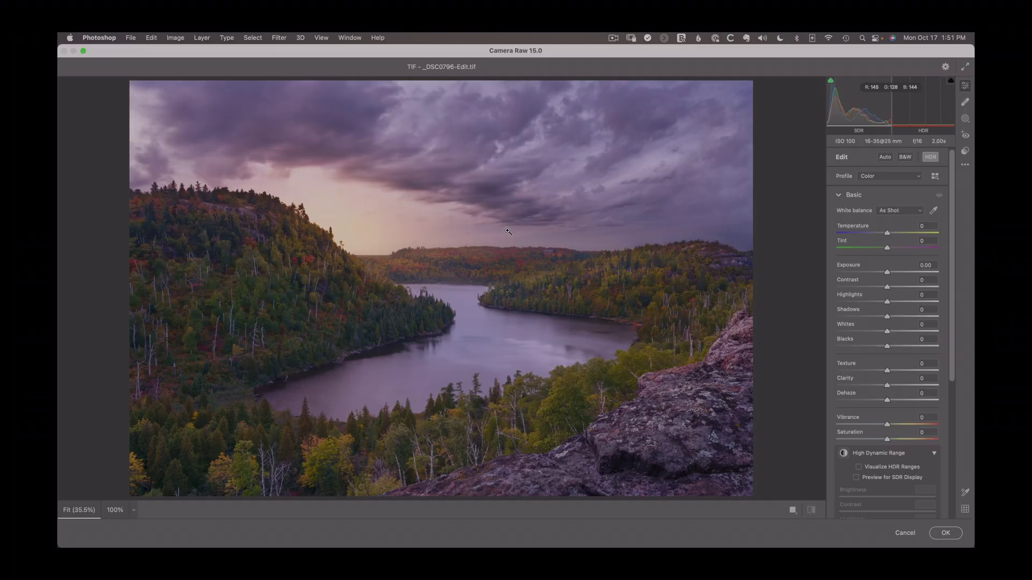
pyautogui.moveTo(842, 124)
# Collapse High Dynamic Range, expand the Curve panel, and drag the Lights slider upward
pyautogui.moveTo(951, 356); pyautogui.dragTo(943, 397)
pyautogui.click(934, 370)
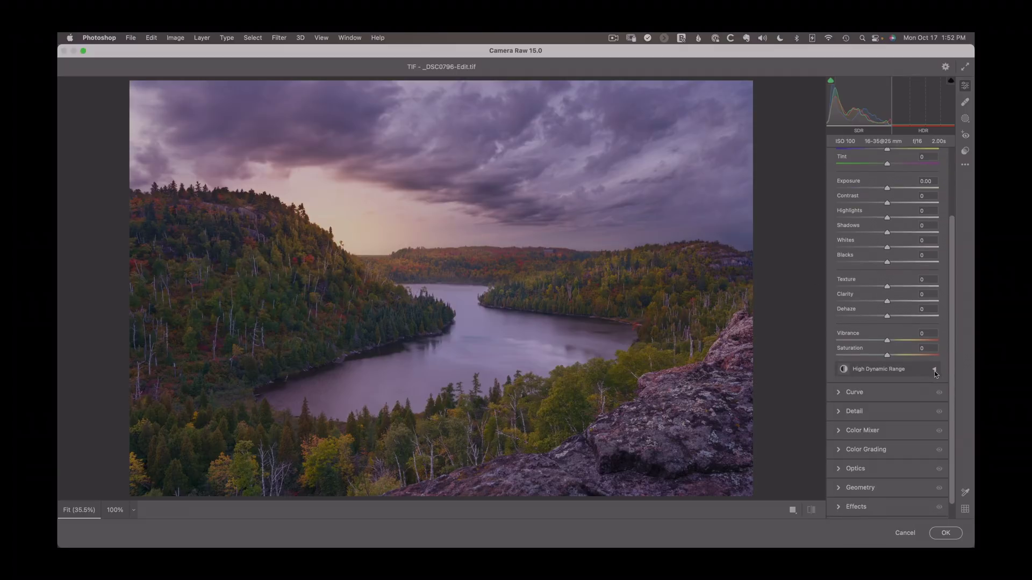
pyautogui.keyDown('alt'); pyautogui.click(852, 393); pyautogui.keyUp('alt')
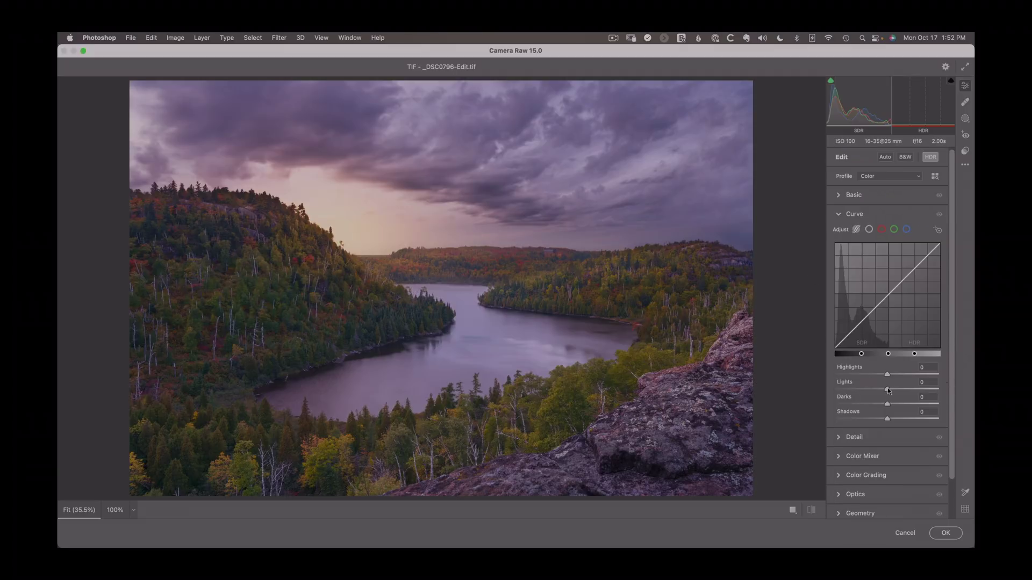
pyautogui.moveTo(887, 390); pyautogui.dragTo(941, 397)
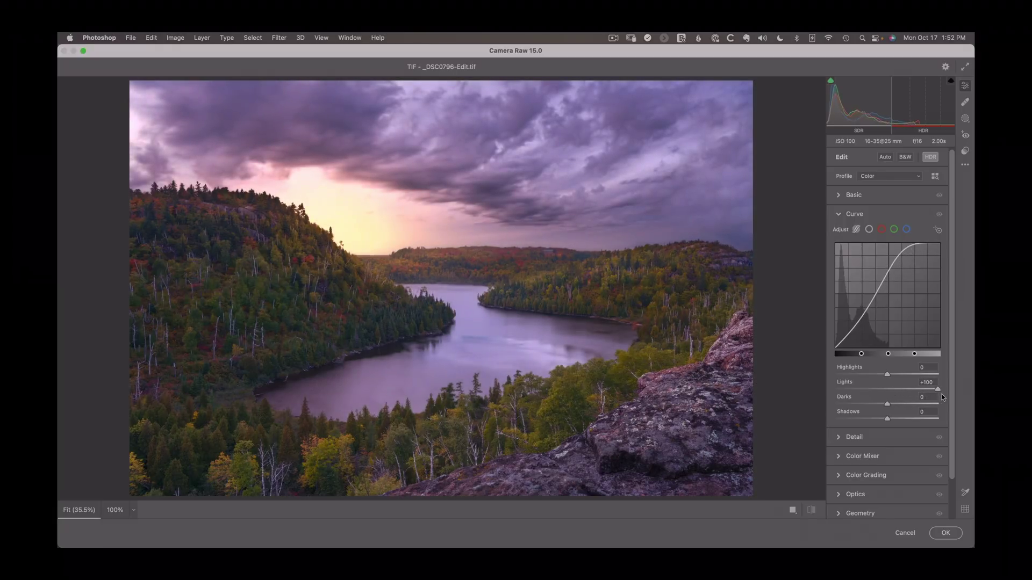
# Toggle HDR editing off, on, and off again to compare the lake photo
pyautogui.click(930, 158)
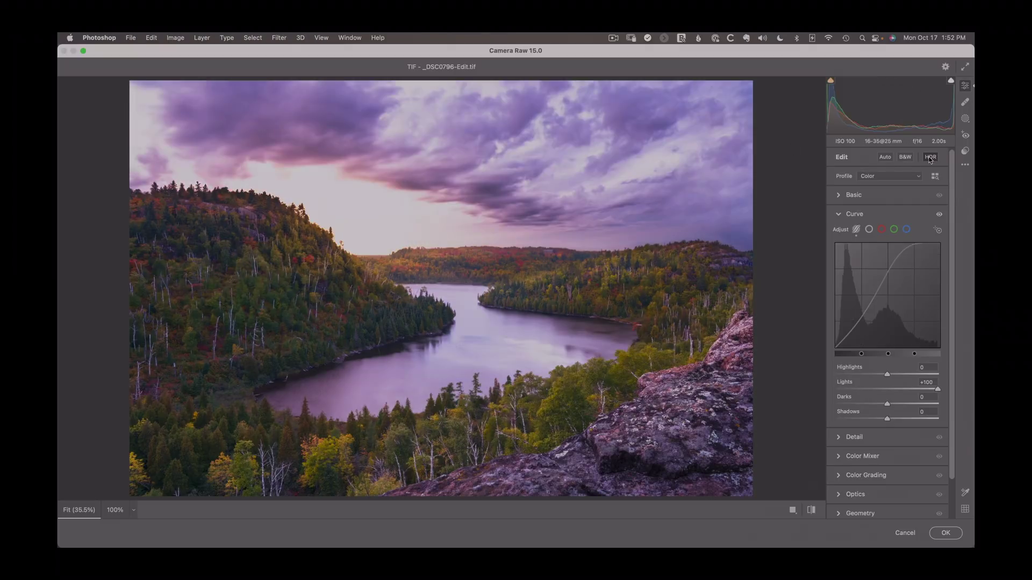
pyautogui.click(930, 158)
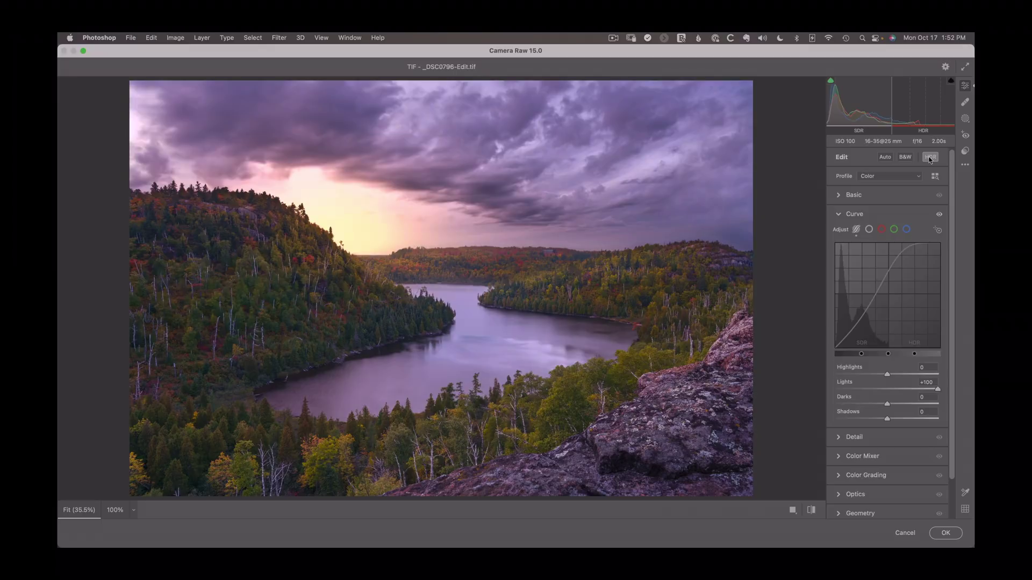
pyautogui.click(929, 158)
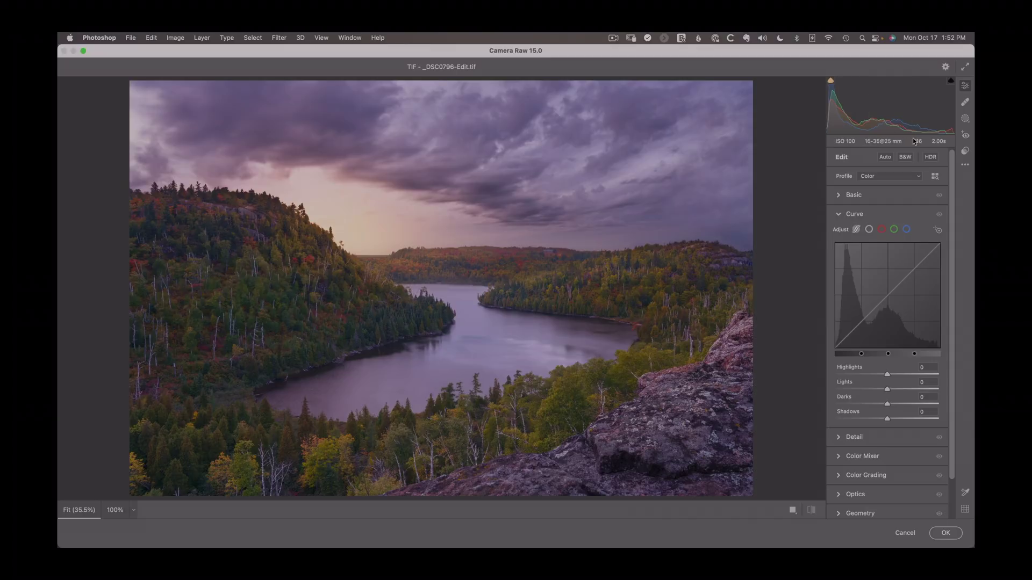
# Re-enable HDR, set curve Lights to +100, and compare before/after with the P key
pyautogui.click(930, 157)
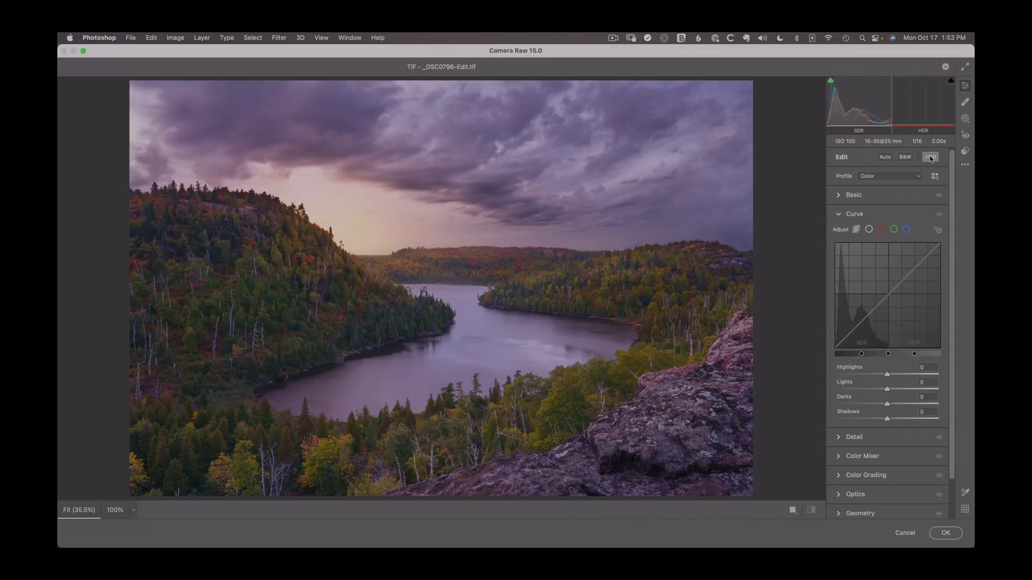
pyautogui.moveTo(887, 389); pyautogui.dragTo(938, 395)
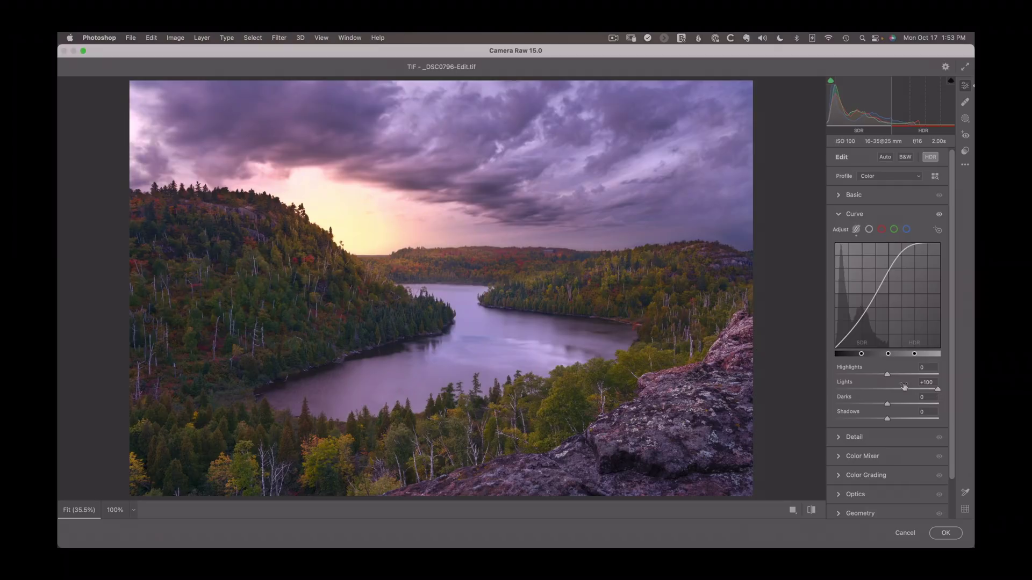
pyautogui.press('p')
pyautogui.press('p')
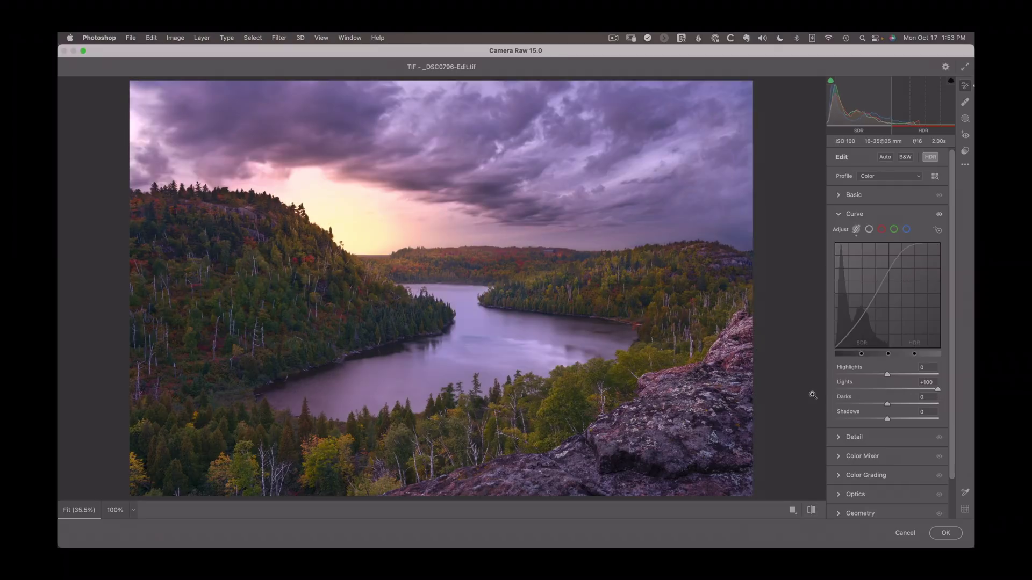
pyautogui.press('p')
pyautogui.press('p')
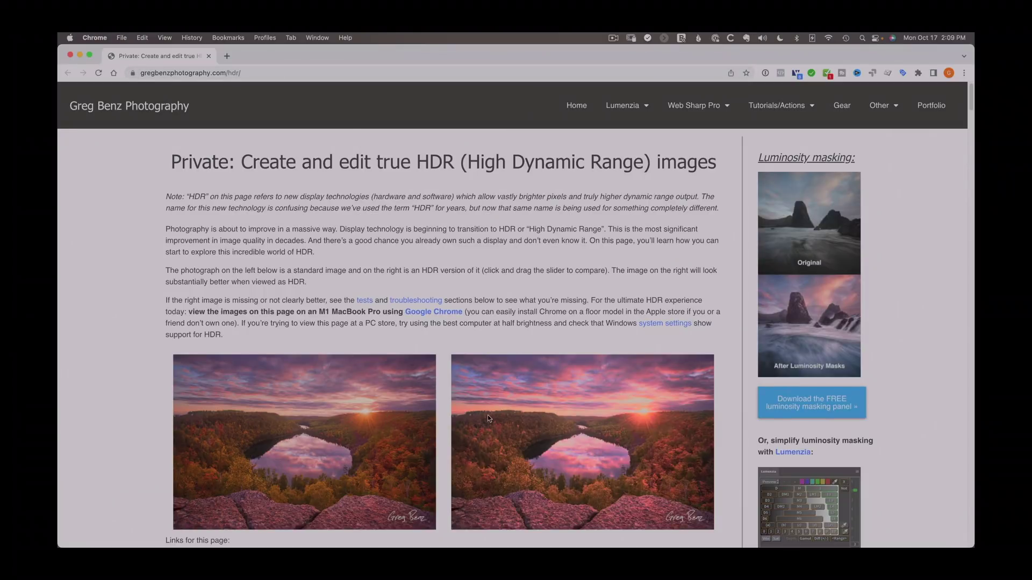
# Scroll the HDR guide page past the gallery to the 'Testing your display' results table
pyautogui.scroll(-4, 449, 439)
pyautogui.scroll(-15, 450, 440)
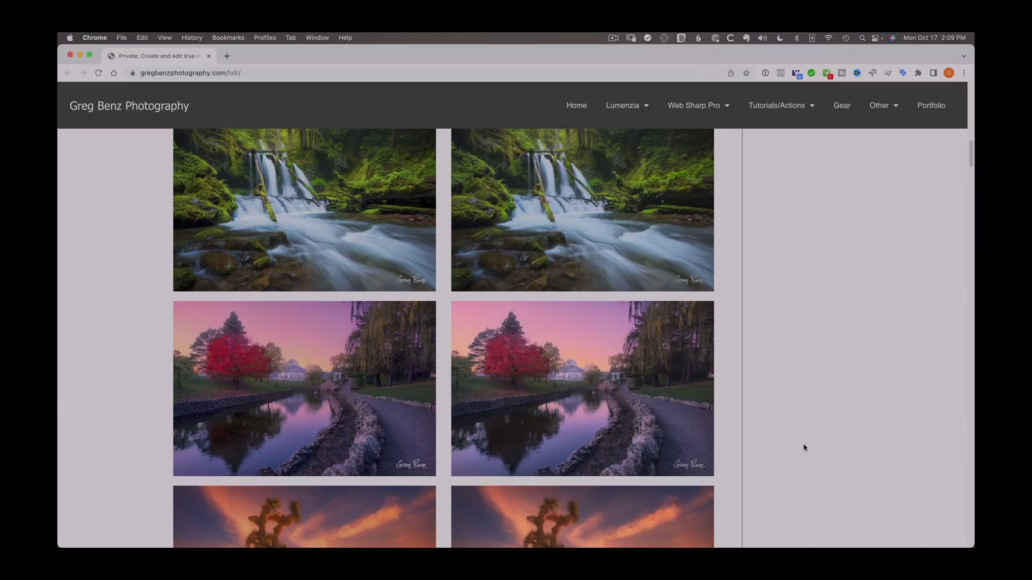
pyautogui.scroll(-15, 804, 448)
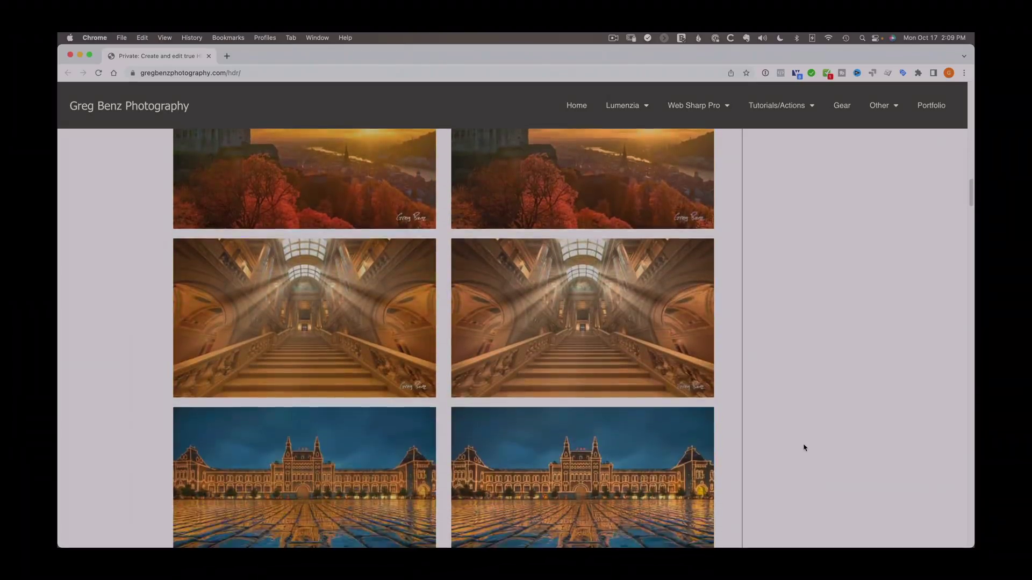
pyautogui.scroll(-15, 804, 448)
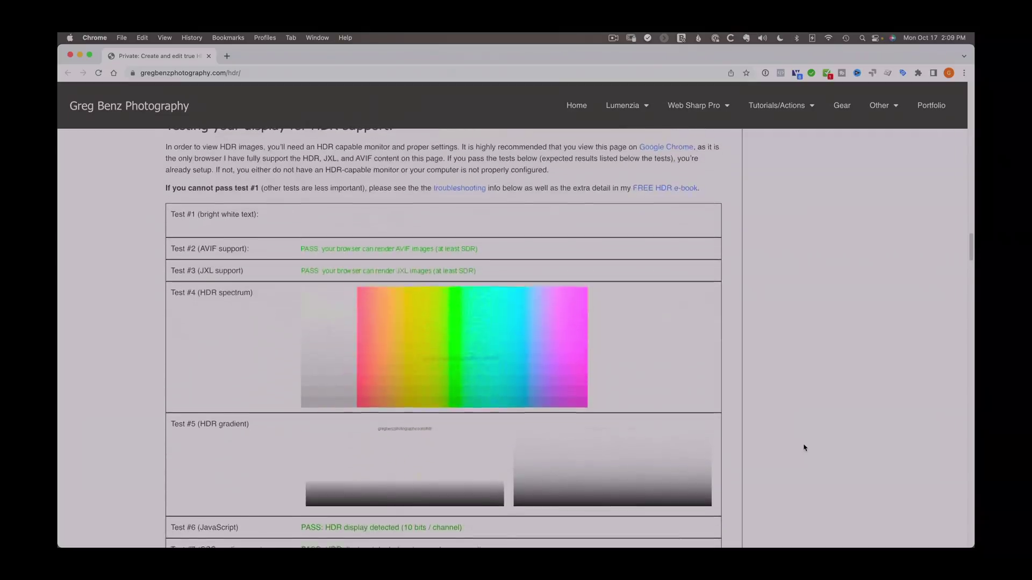